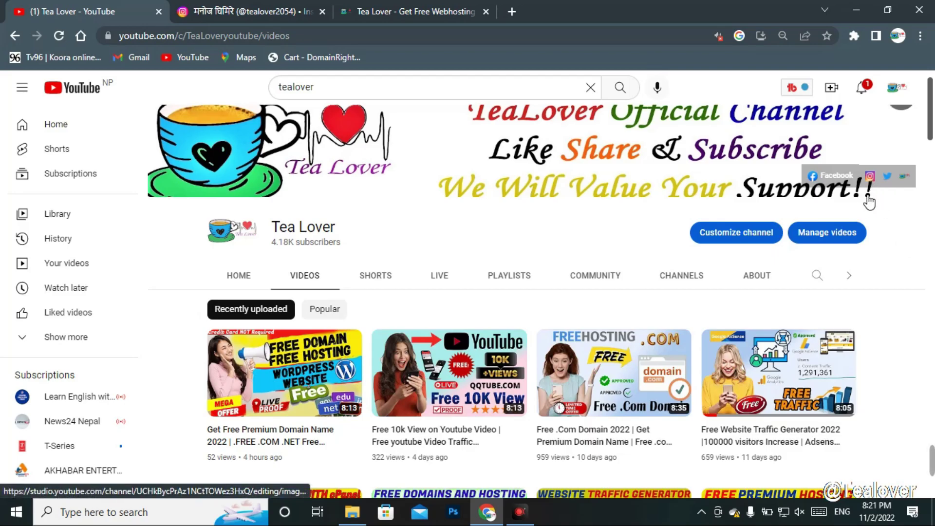
- Switch to the channel's Instagram profile and highlight its username
click(272, 10)
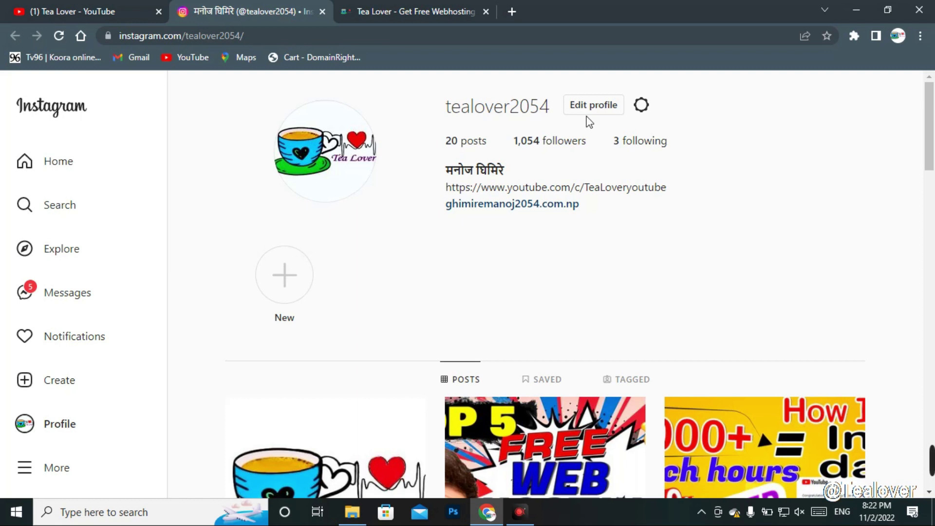
drag(436, 110, 539, 108)
click(460, 98)
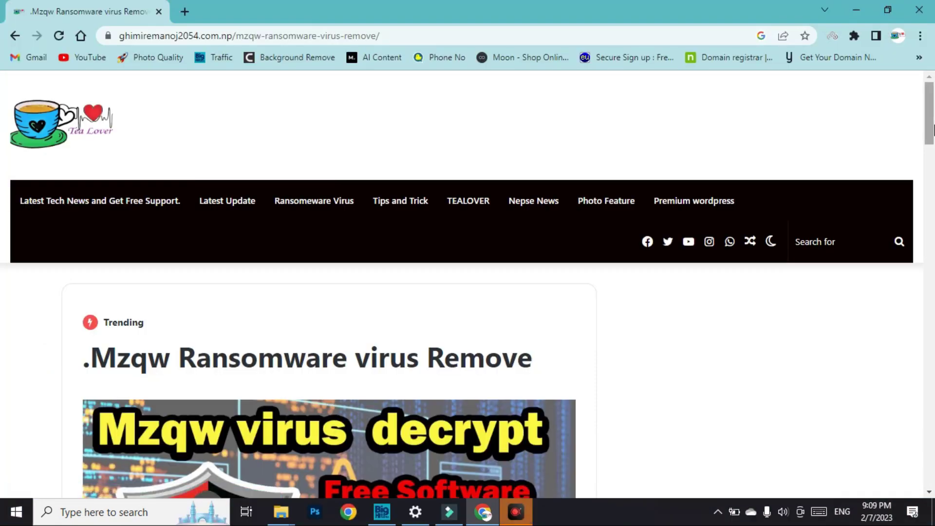
drag(934, 130, 933, 163)
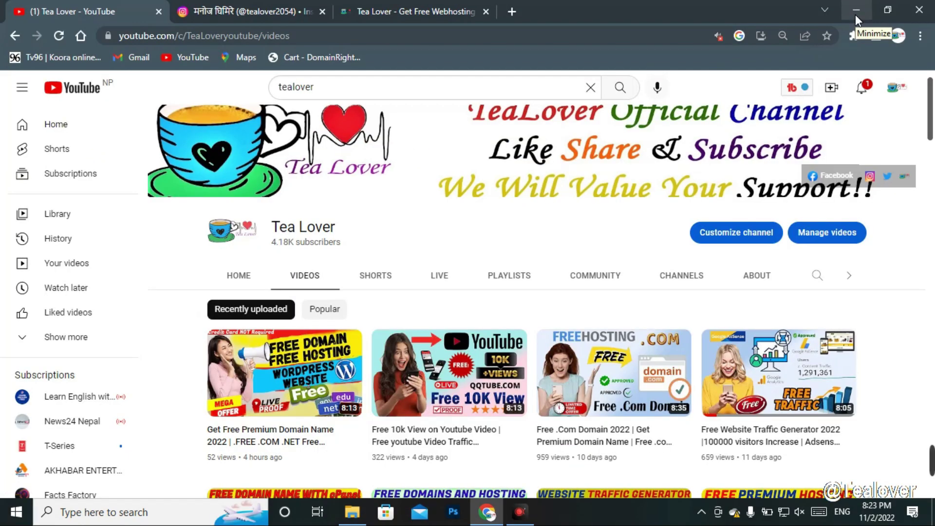
click(856, 15)
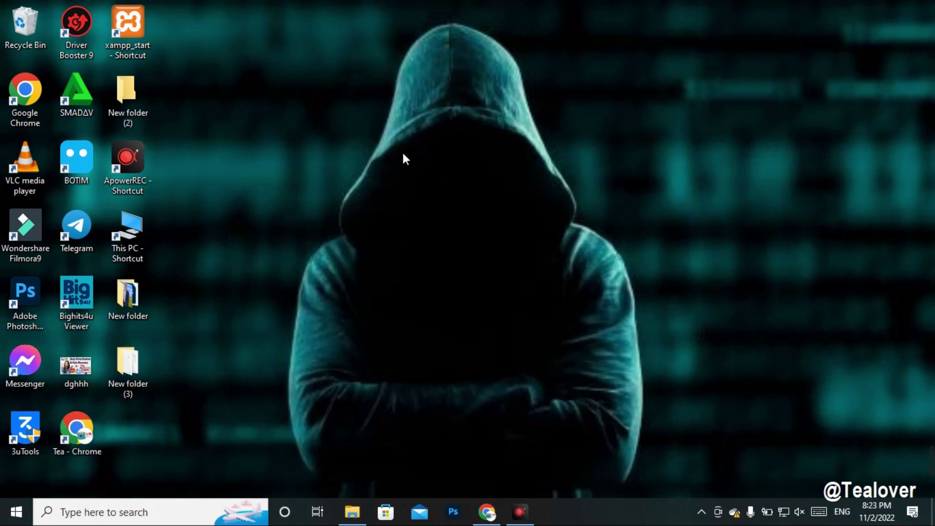
drag(86, 344, 126, 363)
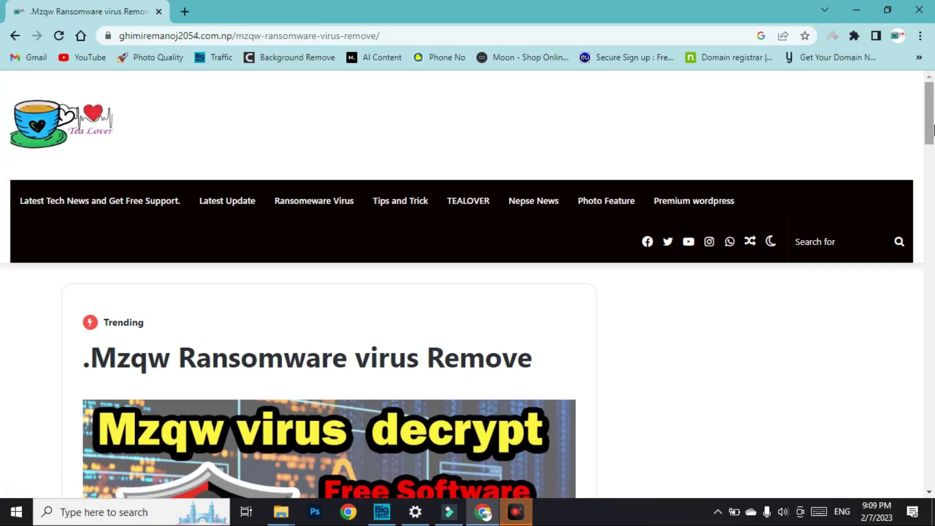
- Read the ransomware recovery article, highlighting the recoverable disks D, E, F, G, H and I and reaching the recovery instructions
drag(934, 128, 934, 163)
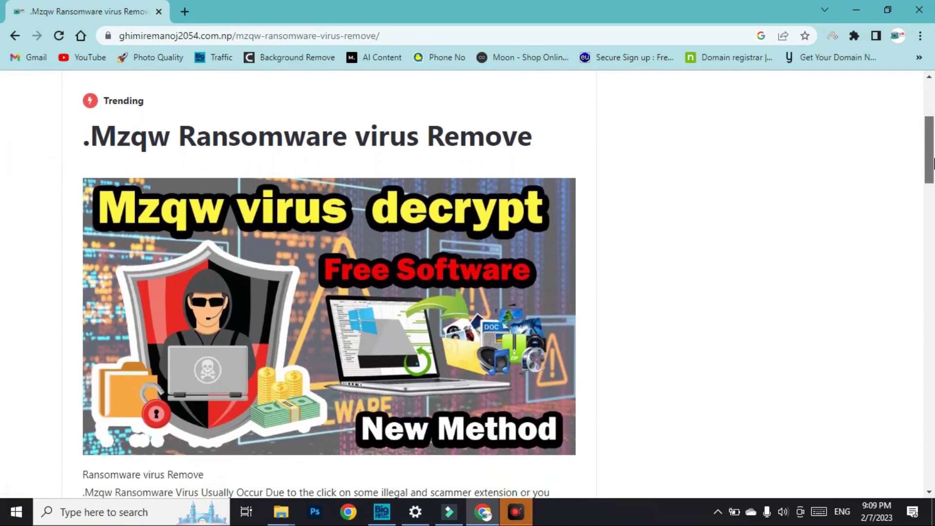
drag(933, 164, 926, 376)
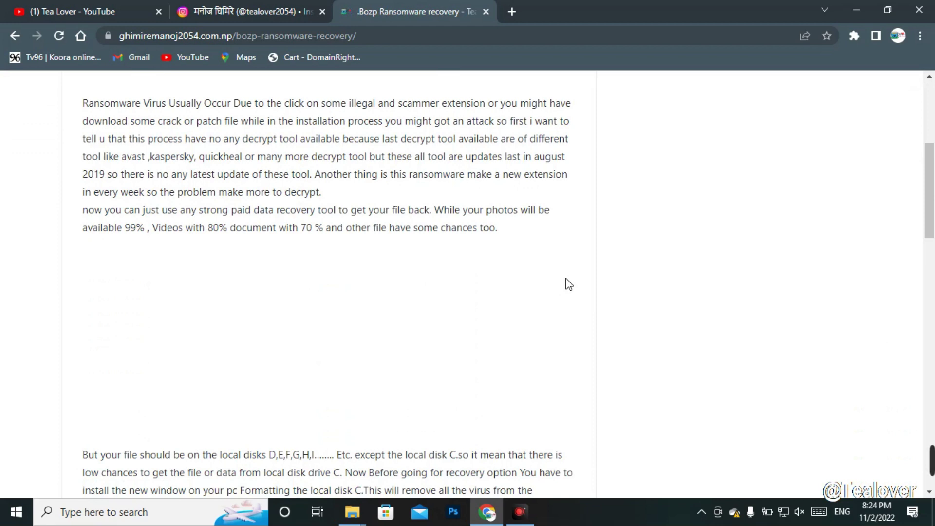
scroll(264, 347, down, 3)
drag(262, 319, 323, 326)
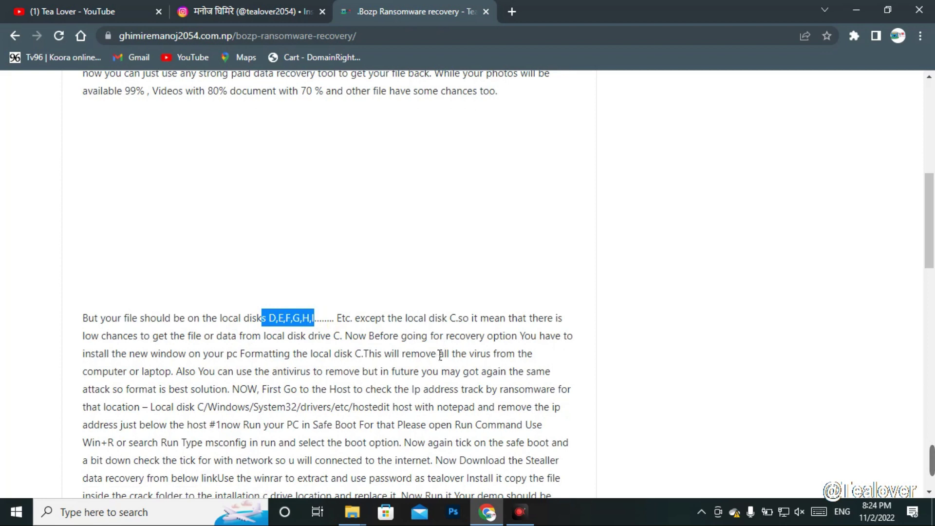
click(419, 320)
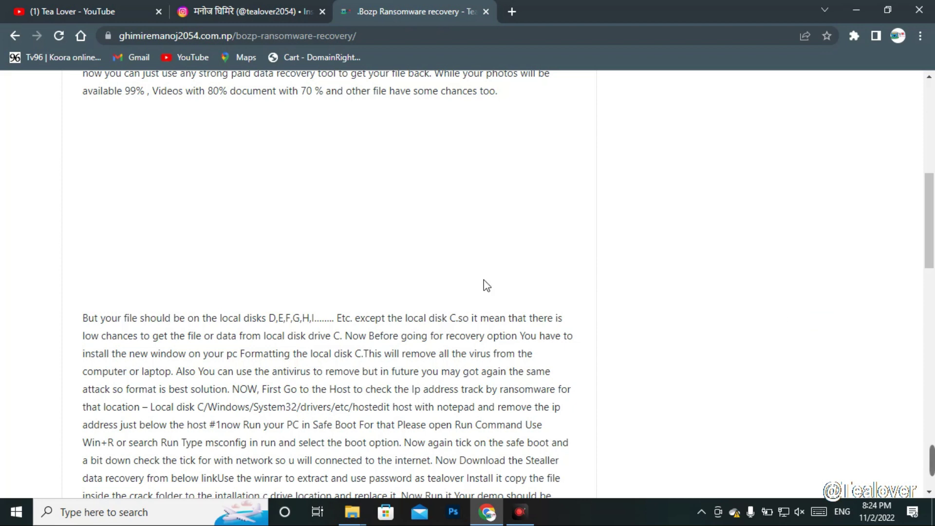
scroll(659, 322, down, 1)
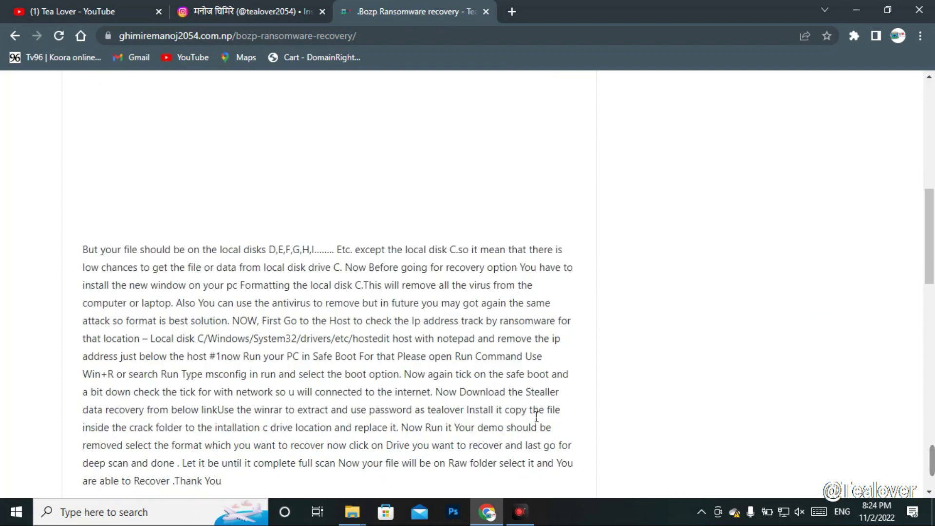
- Open System Configuration by running the msconfig command
click(177, 522)
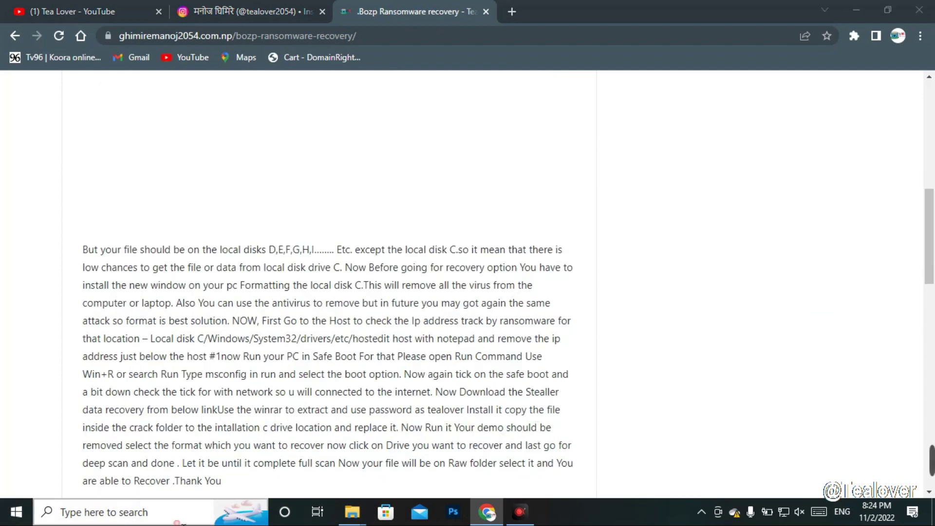
key(super+r)
text(msc)
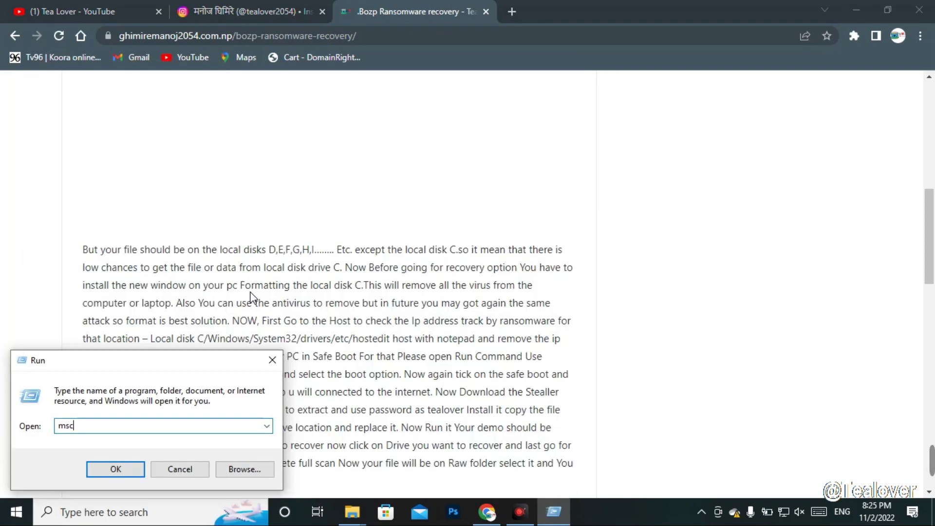
text(onfig)
key(Return)
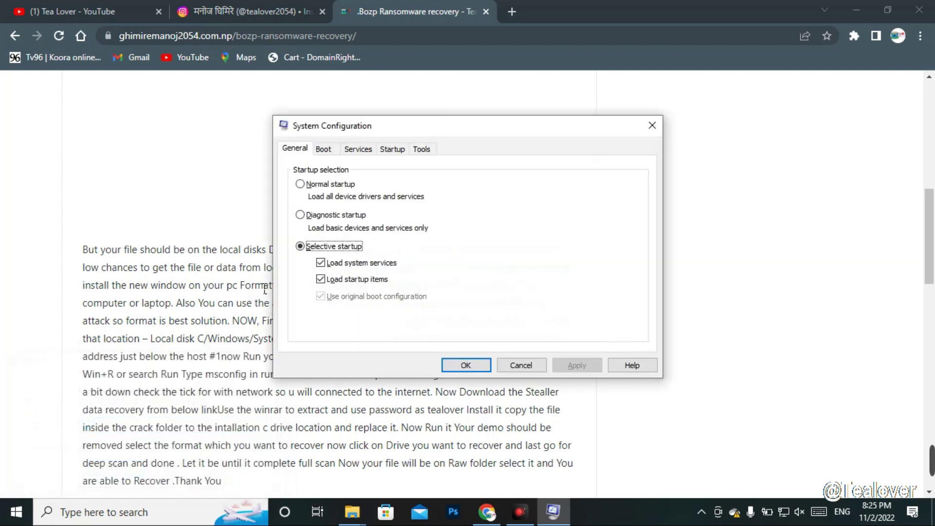
- Enable Safe boot in the boot options, and dismiss System Configuration without applying it
click(323, 149)
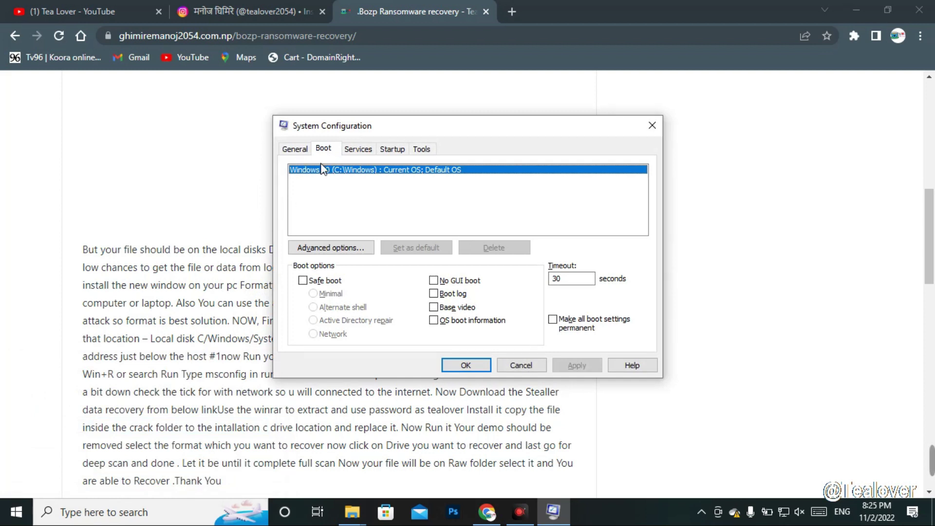
click(302, 281)
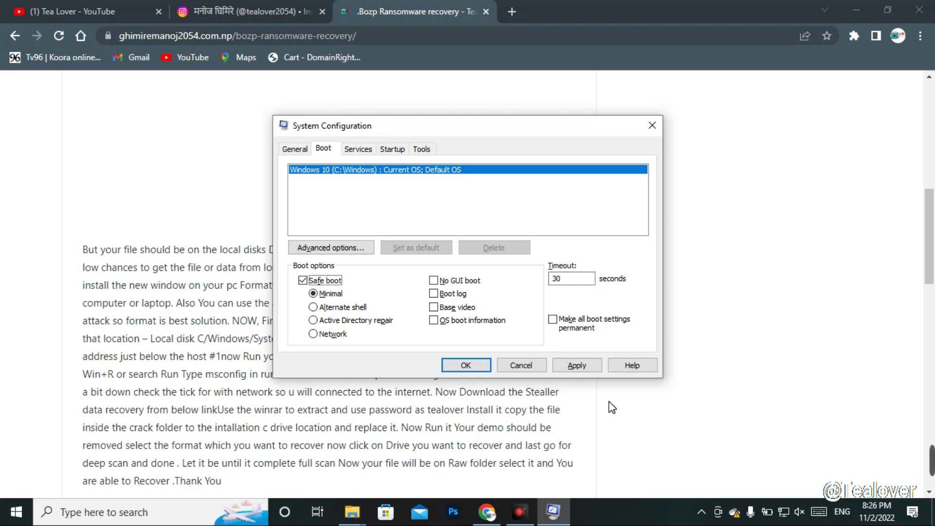
click(533, 369)
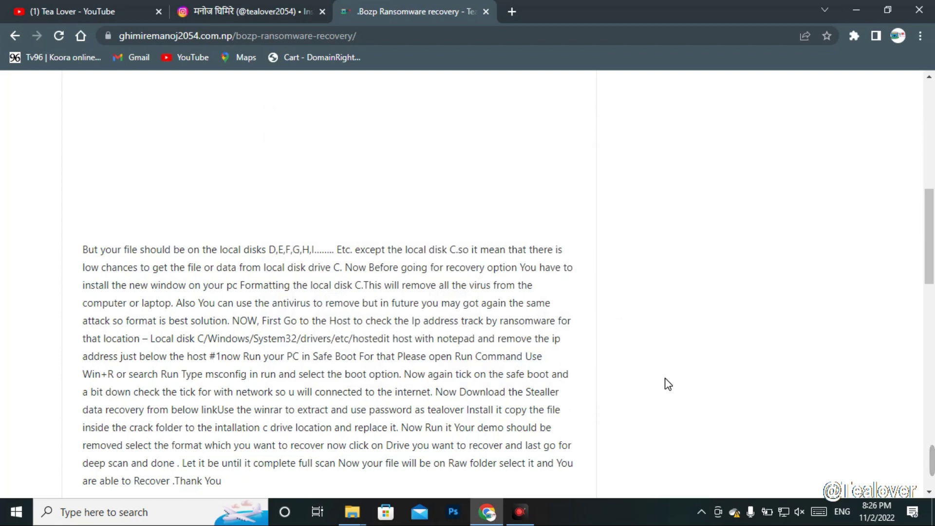
- Find Reset this PC by searching Windows for "reset", and get the reset started from the Recovery settings
click(856, 10)
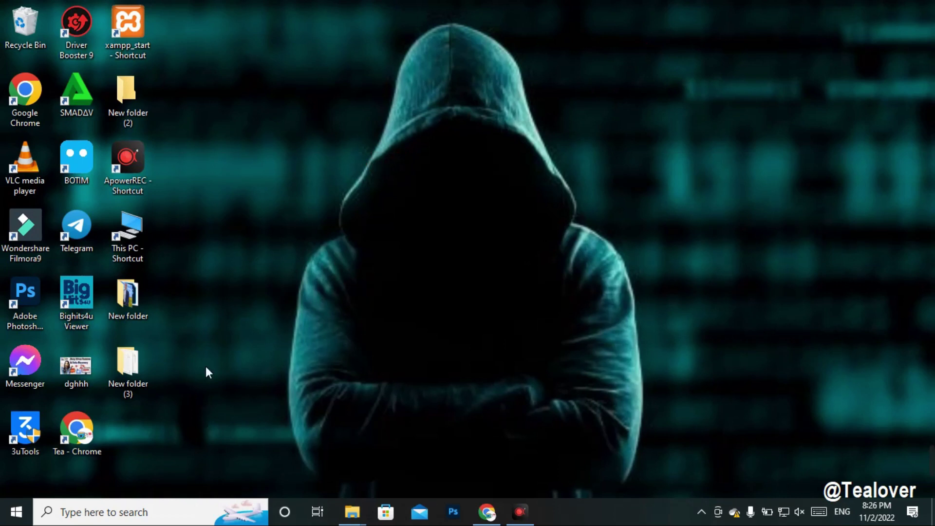
click(132, 513)
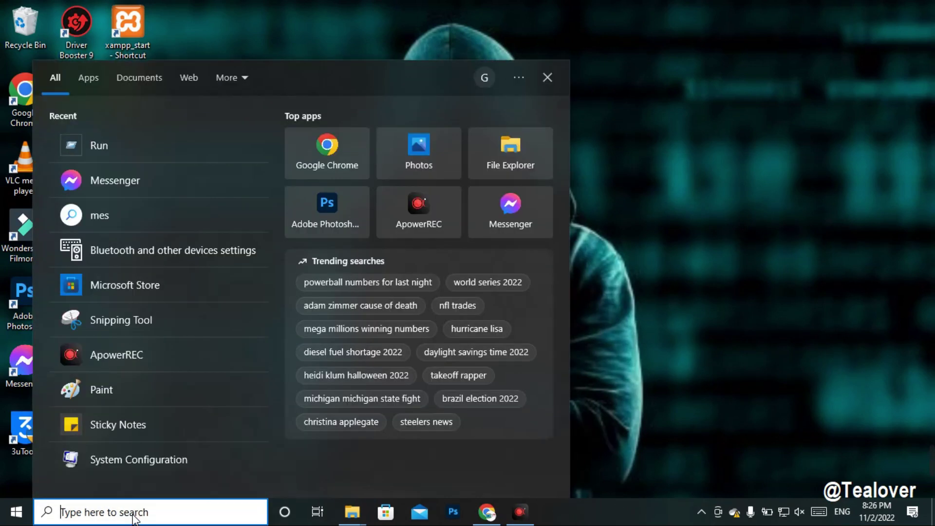
text(reset)
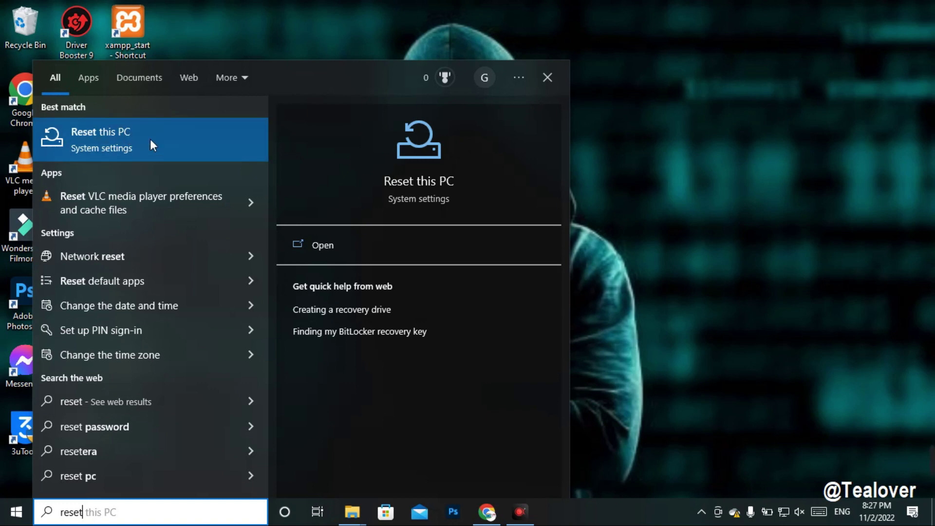
click(144, 146)
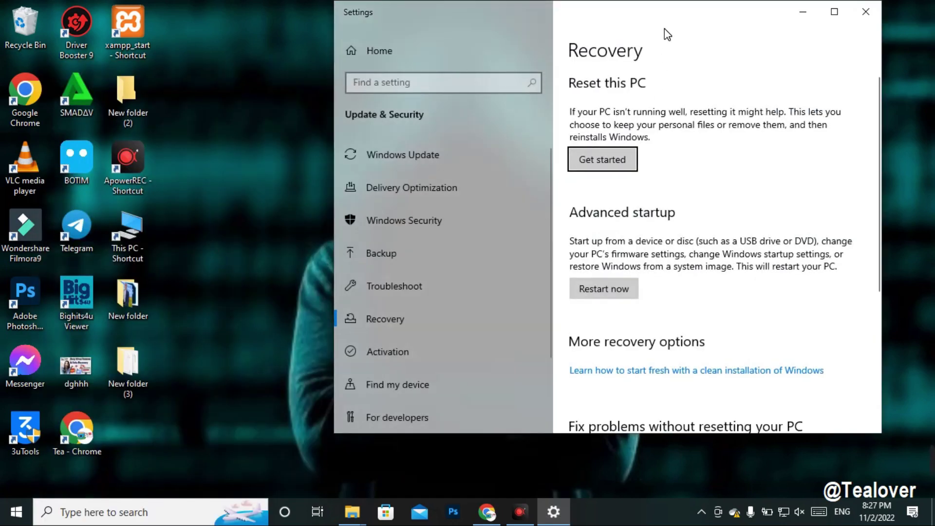
click(604, 160)
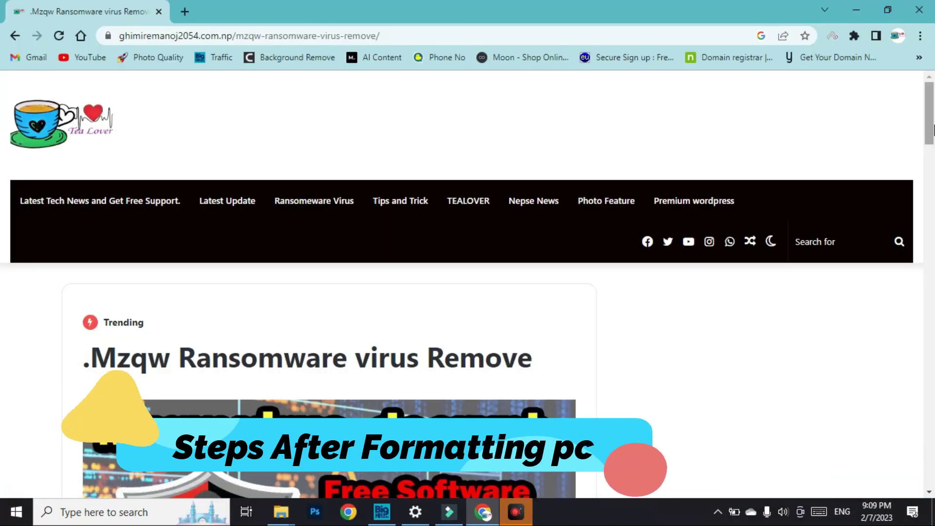
- Download steller Data Recovery.rar from the Bozp recovery article's Google Drive link, proceeding despite the virus scan warning
drag(933, 129, 932, 158)
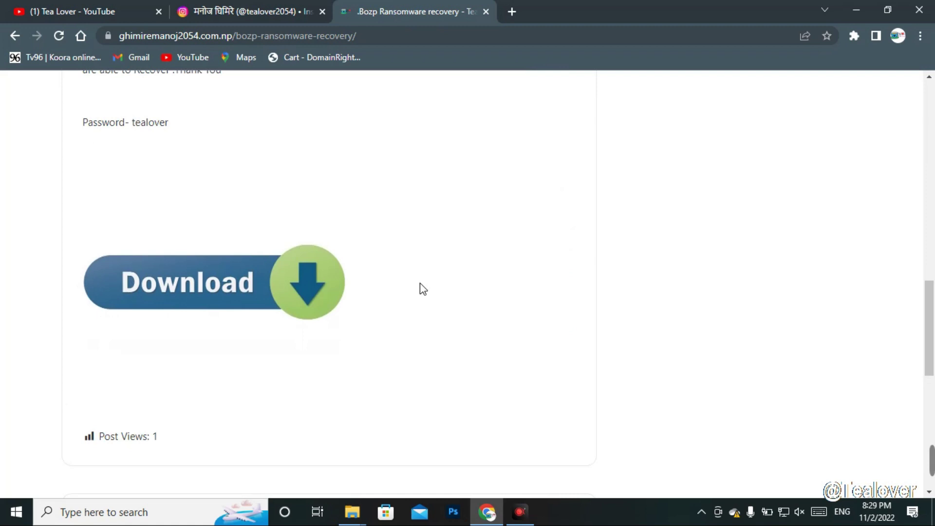
scroll(420, 284, up, 1)
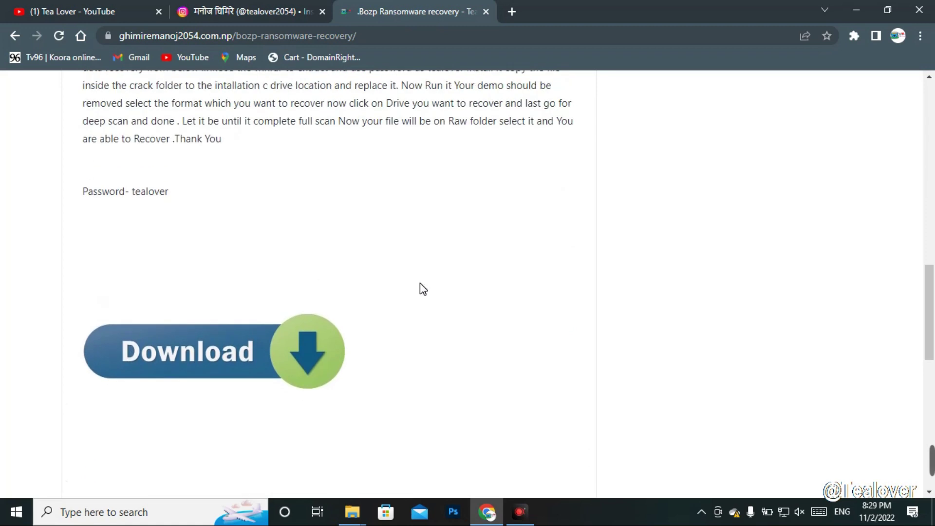
click(257, 349)
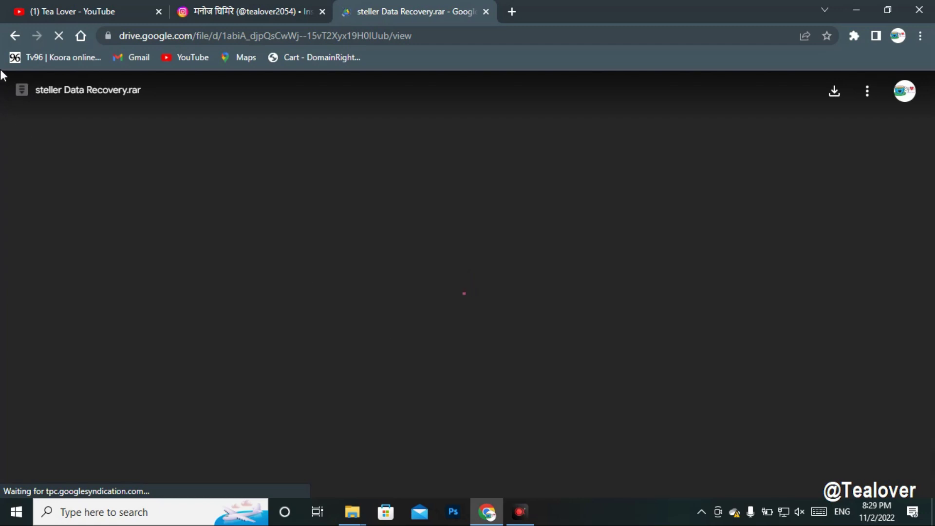
double_click(49, 90)
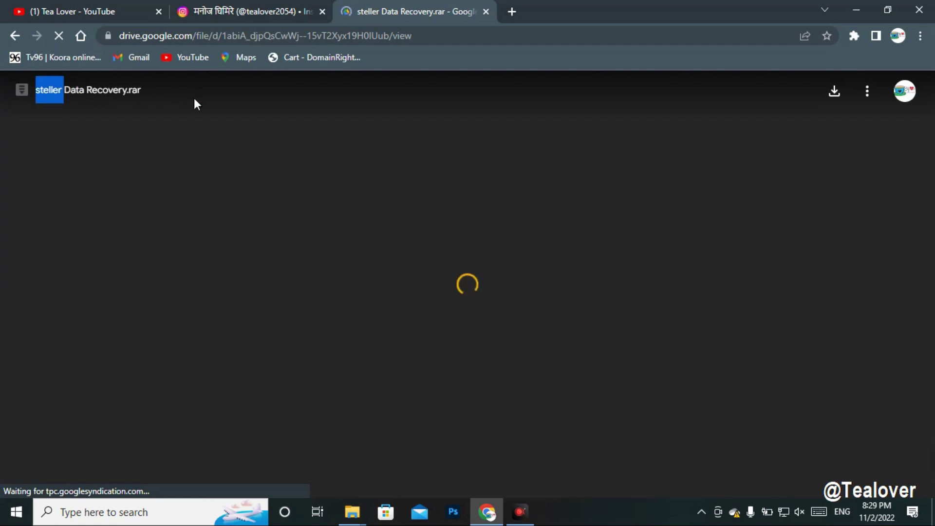
click(835, 92)
click(365, 184)
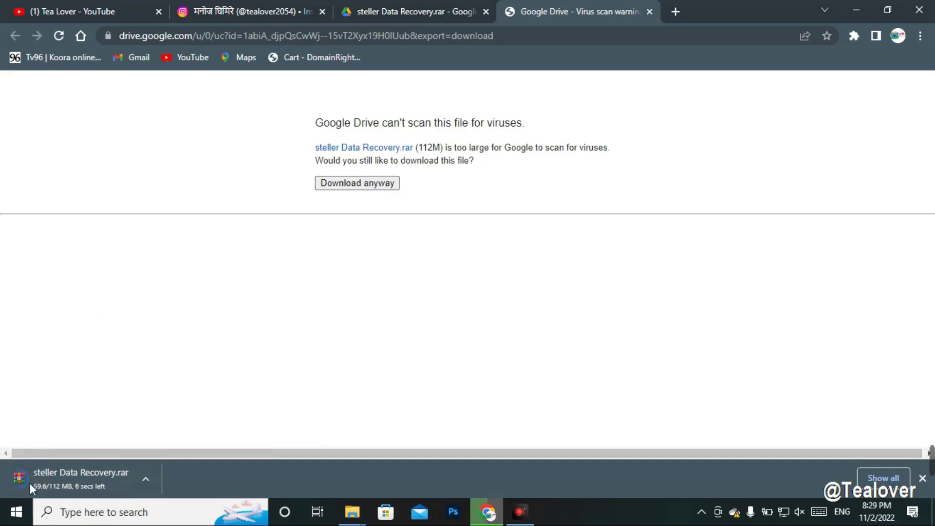
- Extract the steller Data Recovery archive in Downloads to its default destination folder and enter the archive password
click(865, 4)
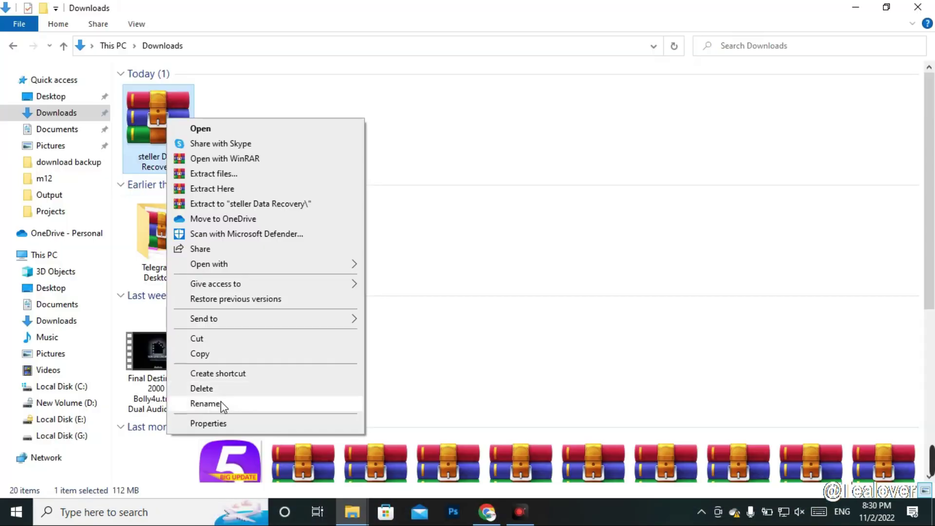
click(217, 175)
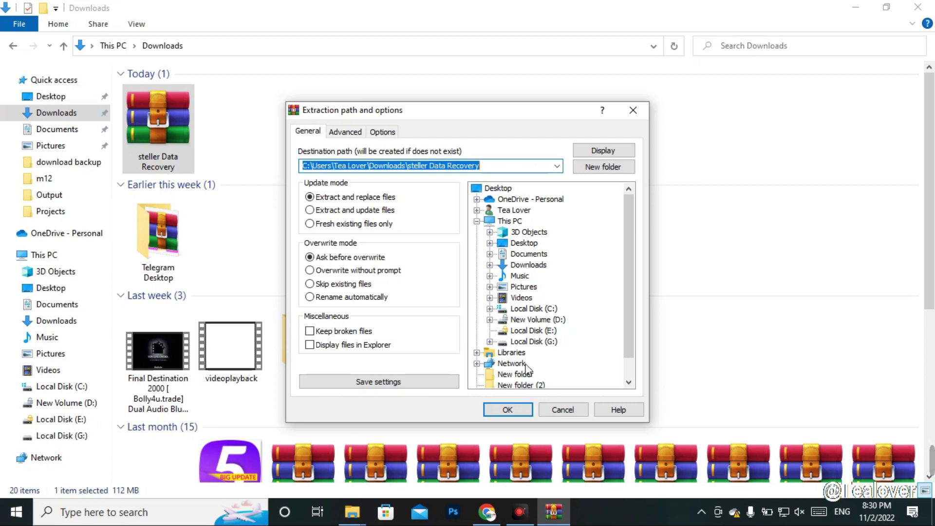
click(515, 409)
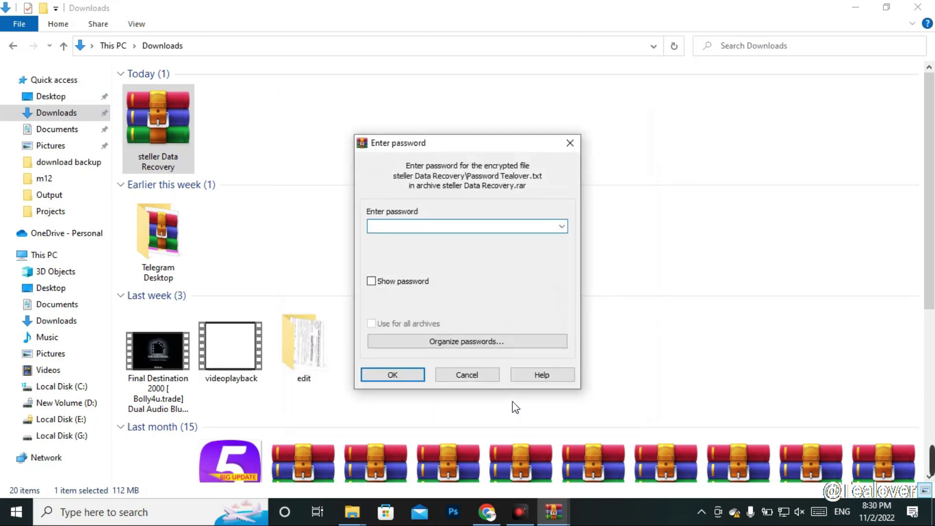
text(123)
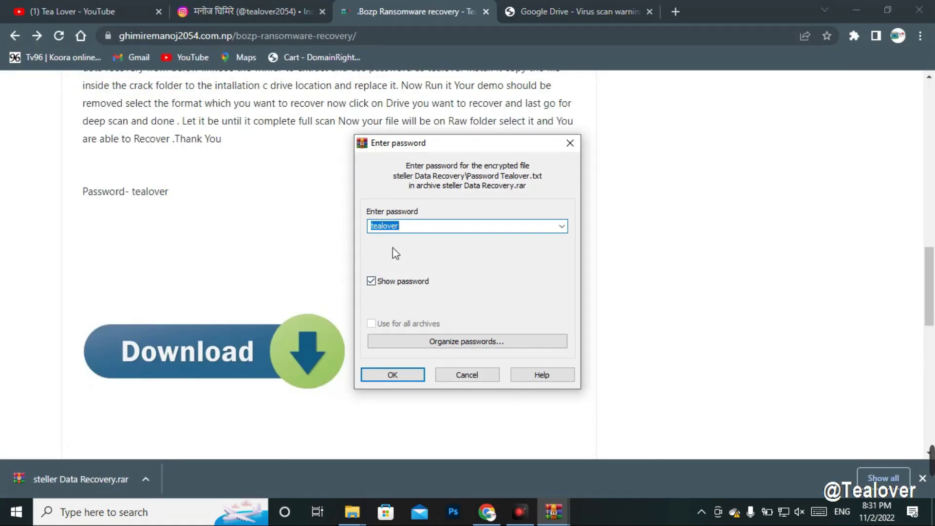
- Check the archive password given above the download link in the recovery article
double_click(135, 200)
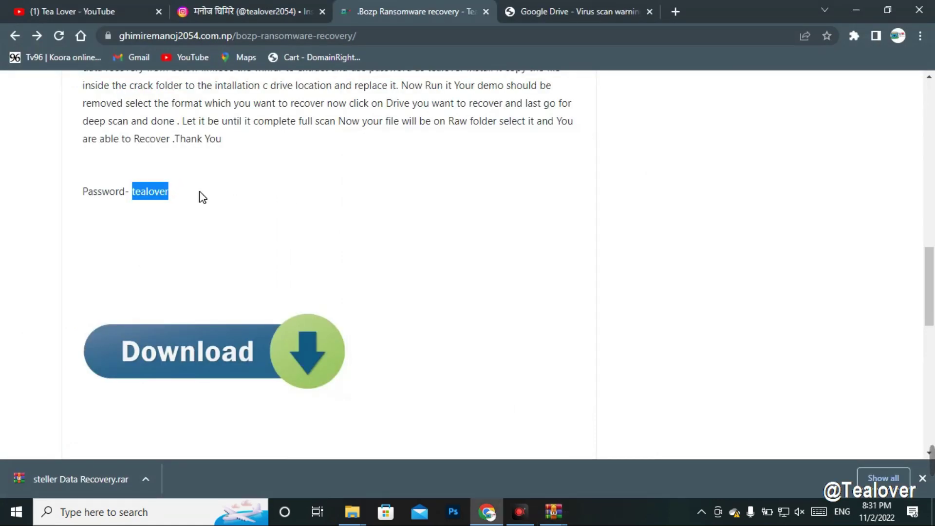
drag(75, 189, 211, 200)
click(210, 196)
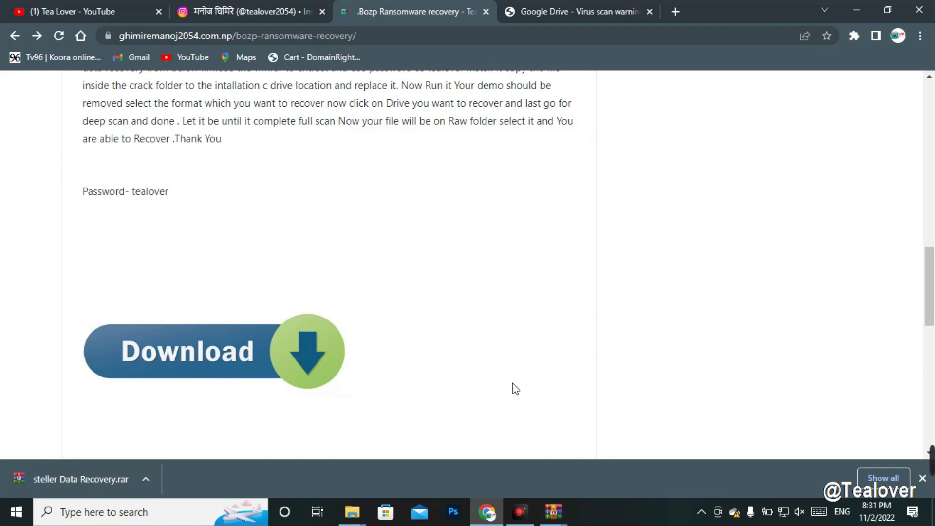
- Return to the password prompt, confirm the password so the archive extracts, and go back to the Downloads folder
mouse_move(554, 512)
click(595, 460)
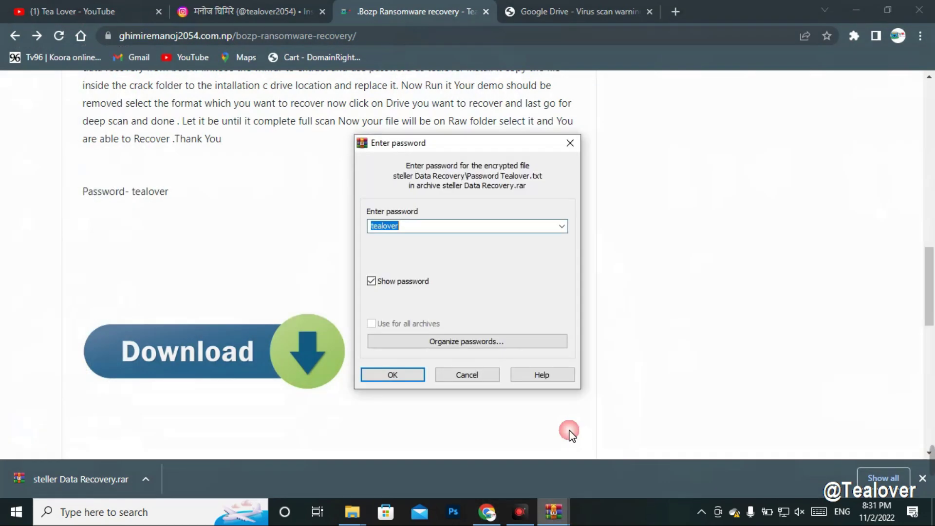
click(407, 375)
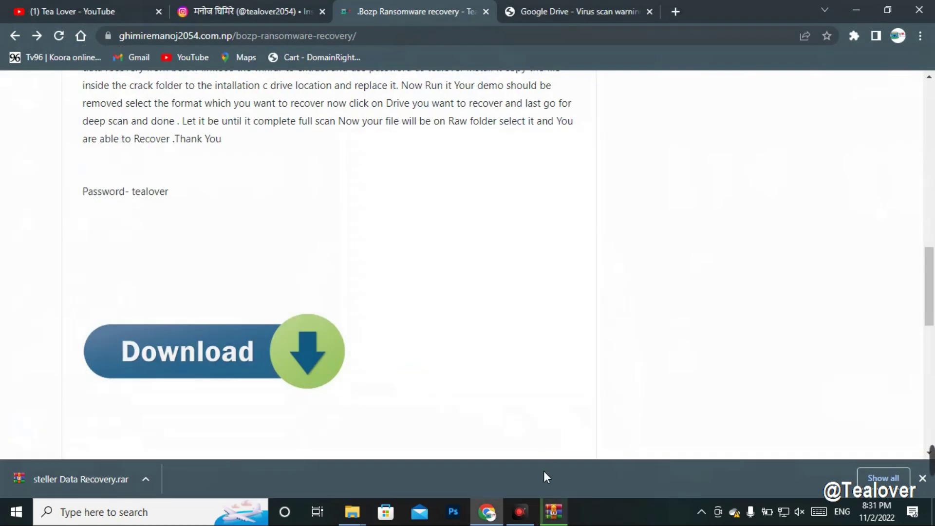
click(554, 509)
click(840, 7)
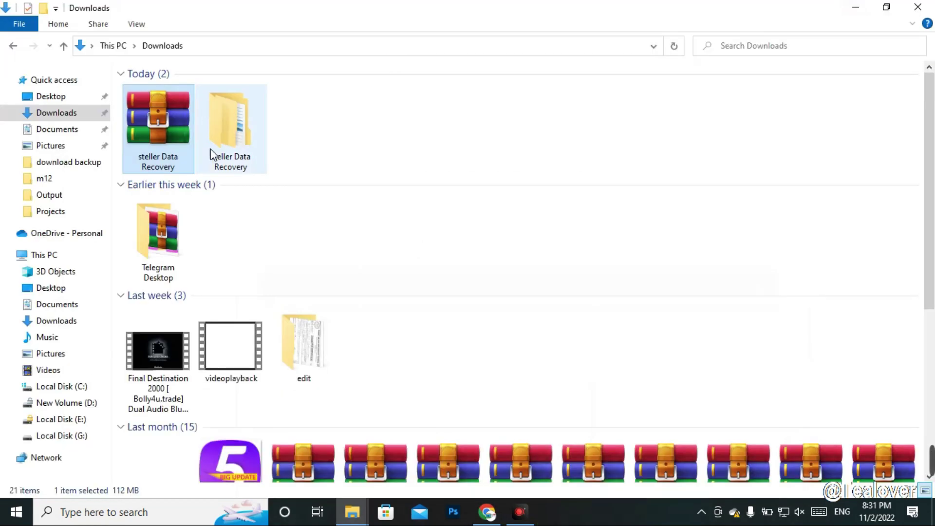
- Open the extracted Stellar_Data_Recovery_Professional_9.0.0.5 folder and start its installer with English as the setup language
double_click(209, 135)
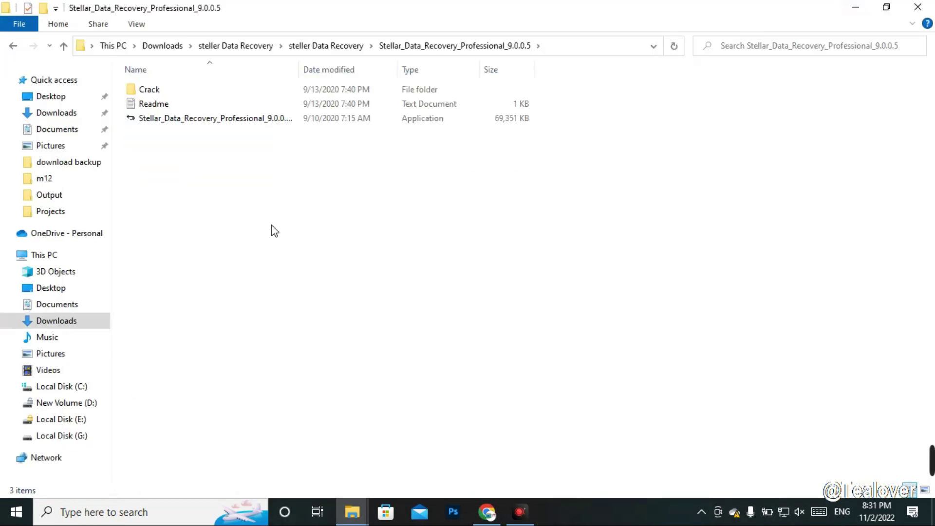
double_click(209, 125)
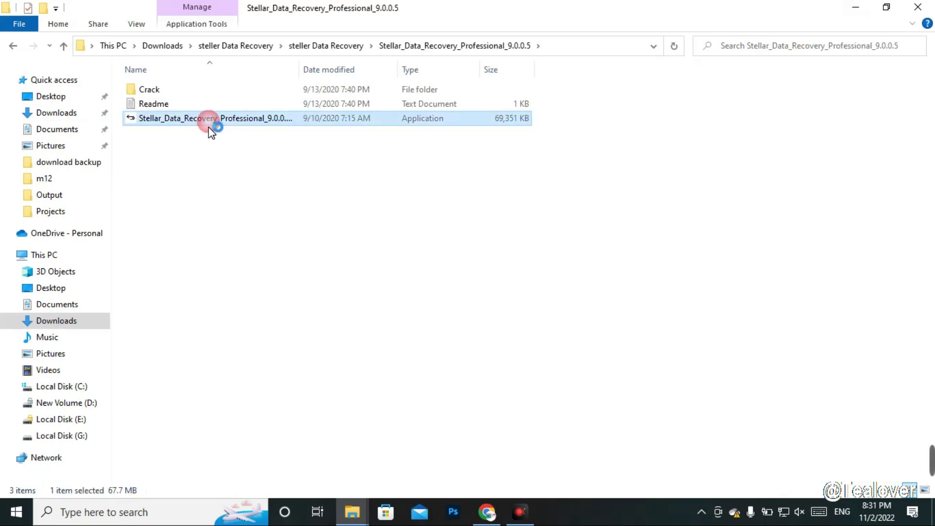
click(434, 260)
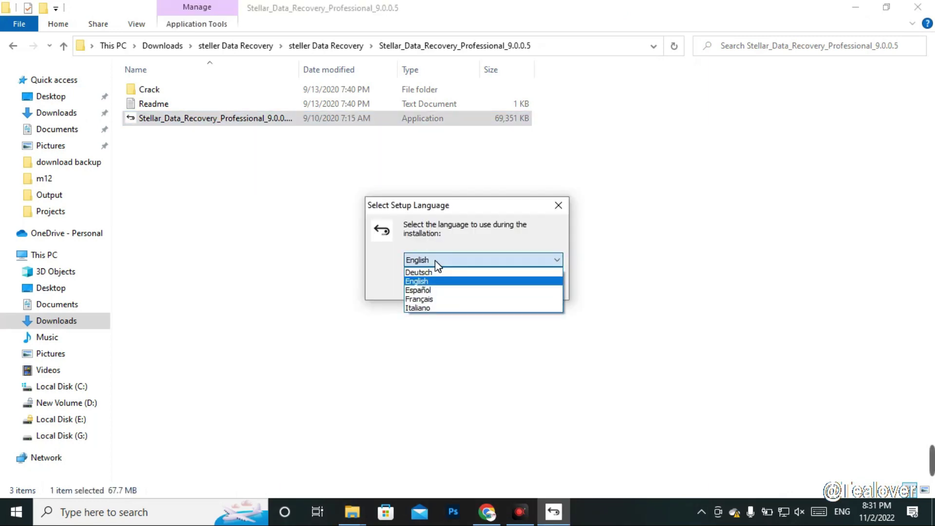
click(431, 285)
key(Return)
- Accept the license agreement and install Stellar Data Recovery to C:\Program Files\Stellar Data Recovery with the default Start Menu folder and desktop icon
click(329, 435)
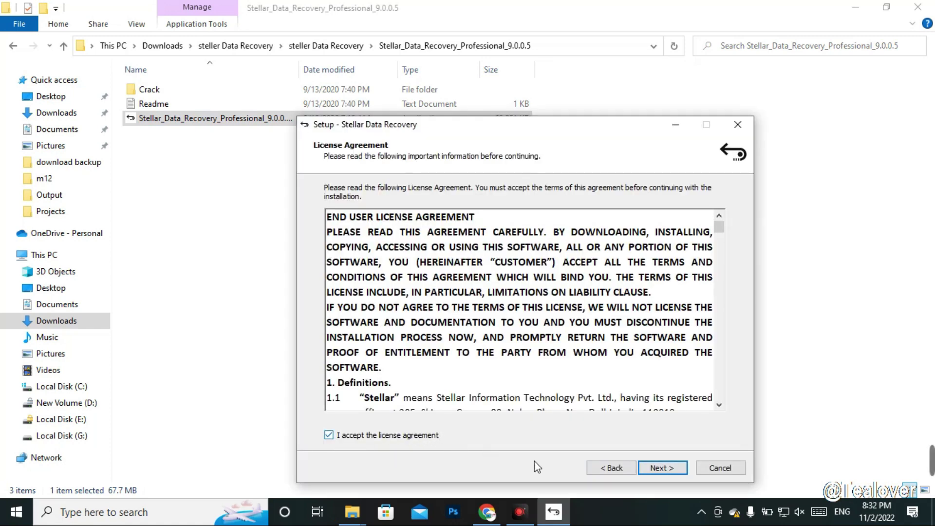
click(671, 471)
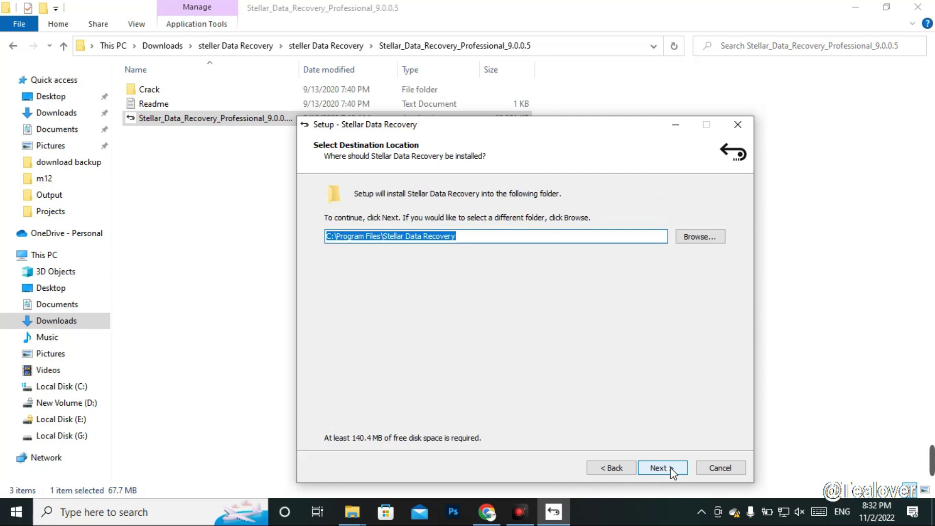
click(671, 471)
click(671, 471)
click(671, 471)
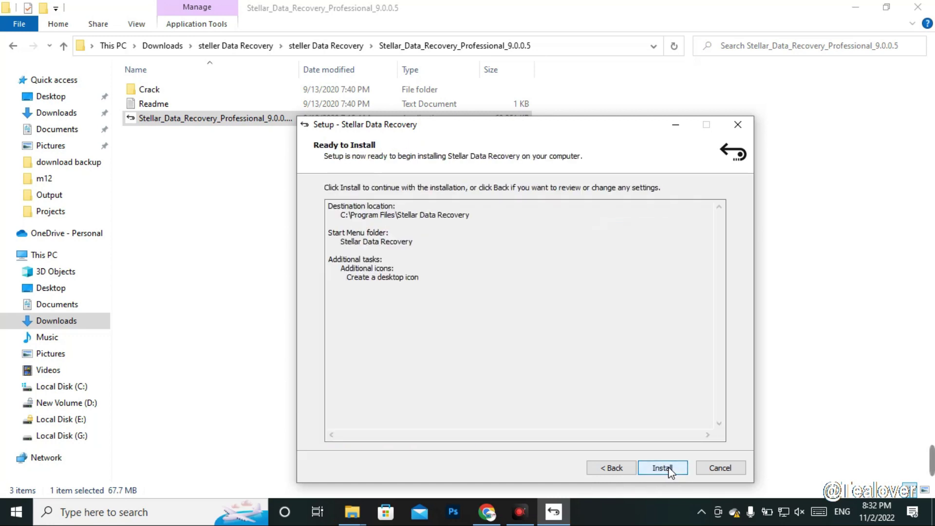
click(668, 467)
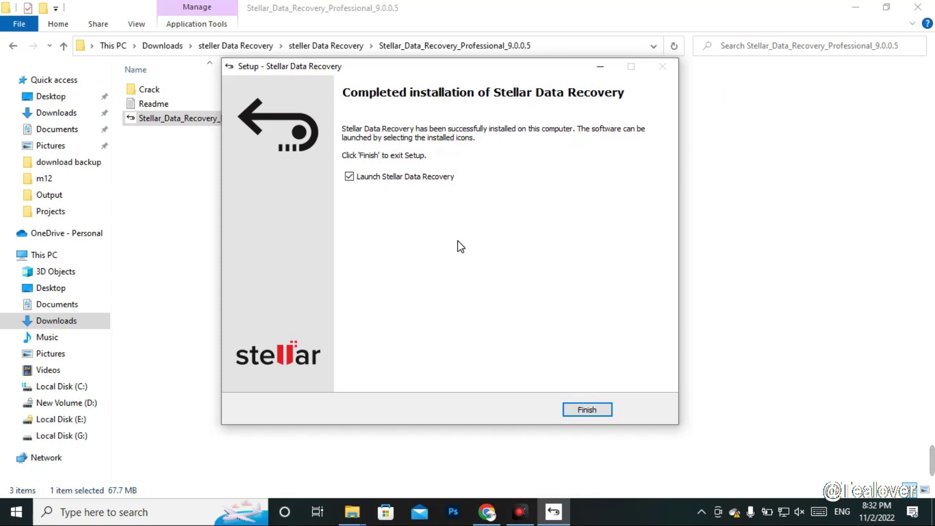
- Finish the setup without launching the program, then close the installation success page and minimize the browser
click(350, 178)
click(575, 411)
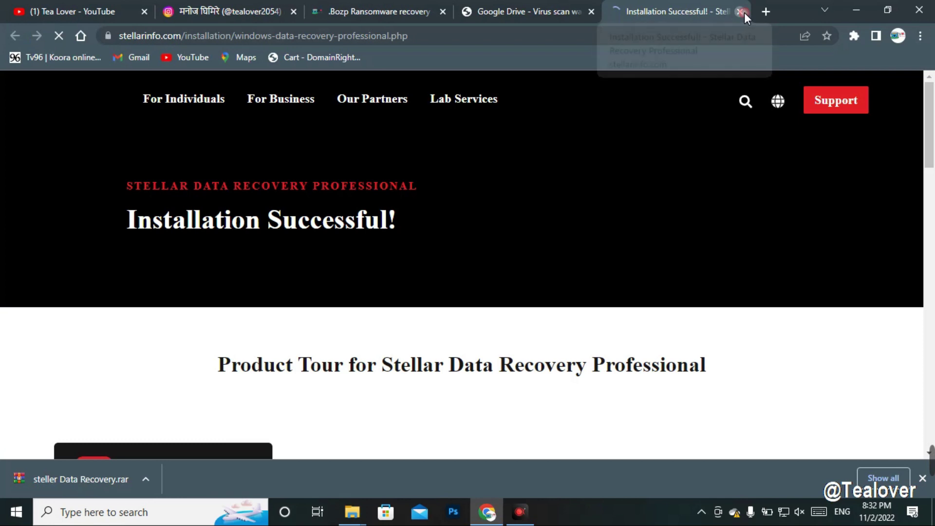
click(744, 11)
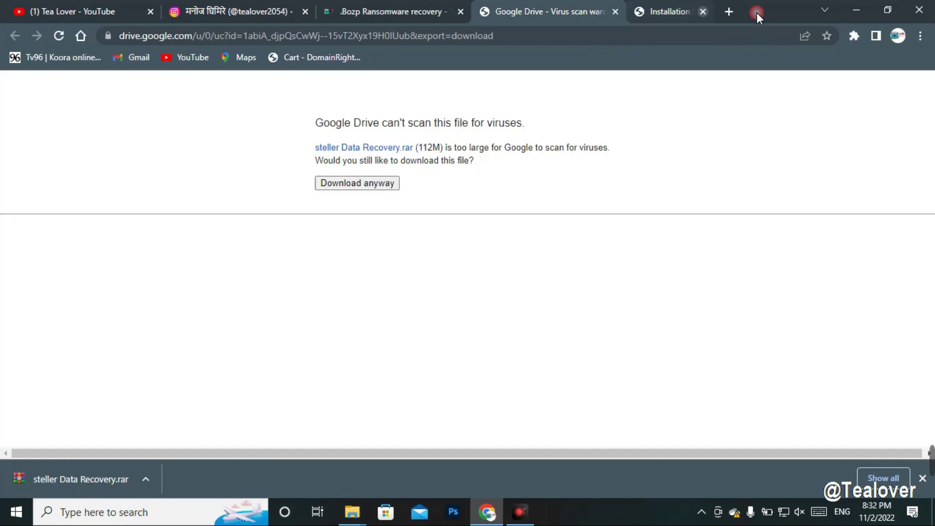
click(856, 9)
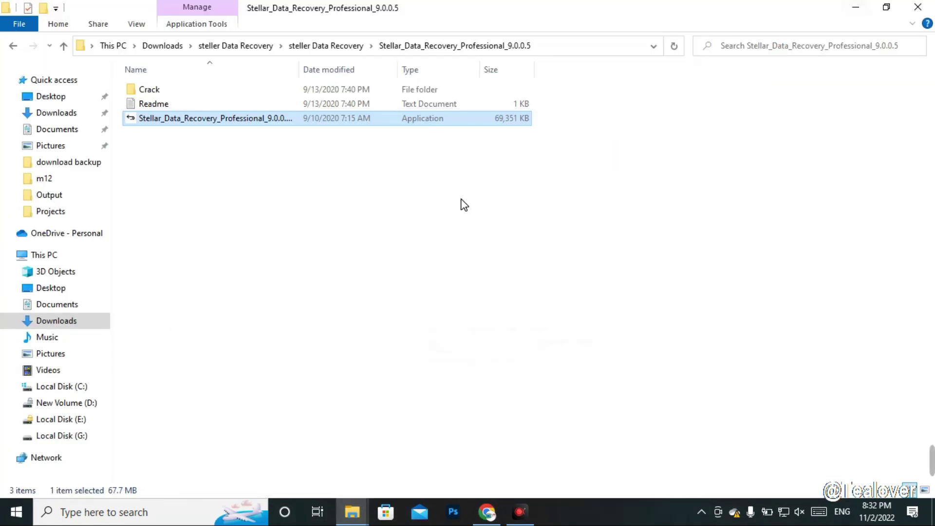
- Copy the StellarDataRecovery application from the DR folder inside Crack\x64 into the x64 folder itself
double_click(202, 92)
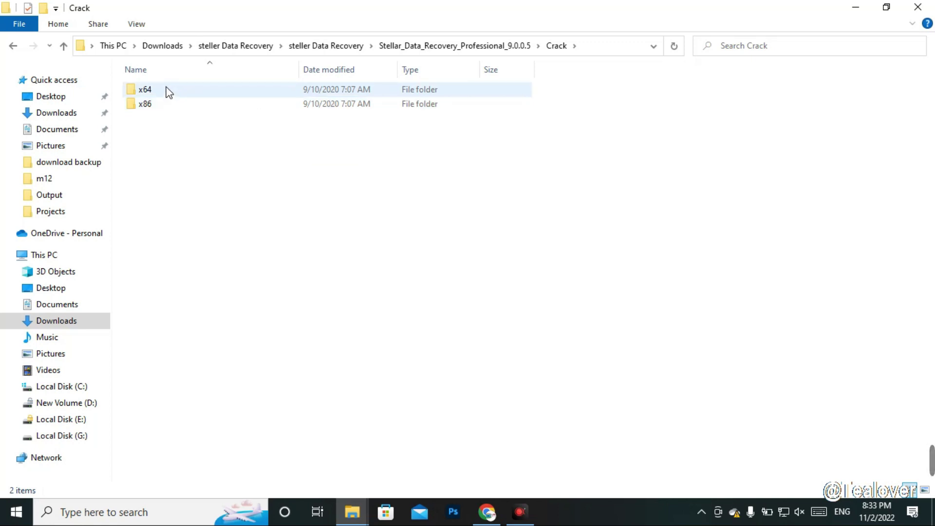
click(150, 89)
double_click(150, 89)
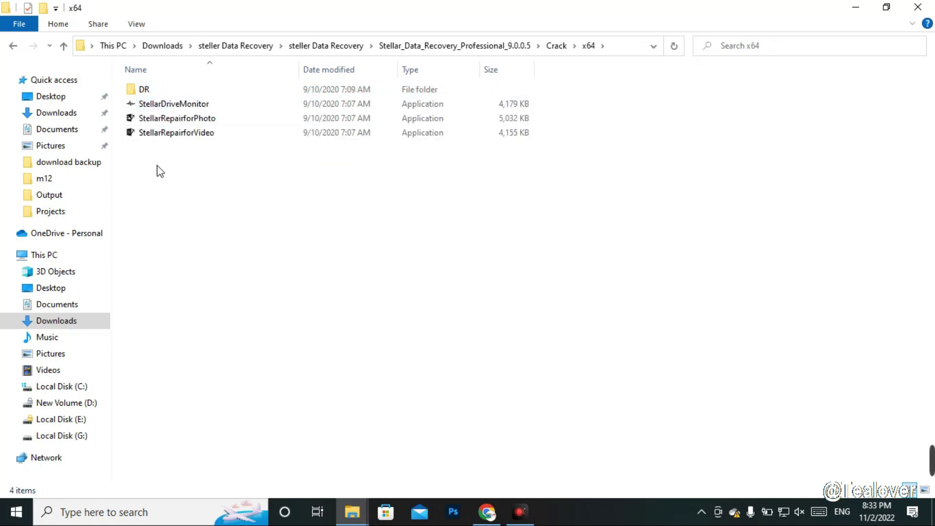
double_click(160, 91)
click(168, 93)
right_click(168, 91)
click(195, 369)
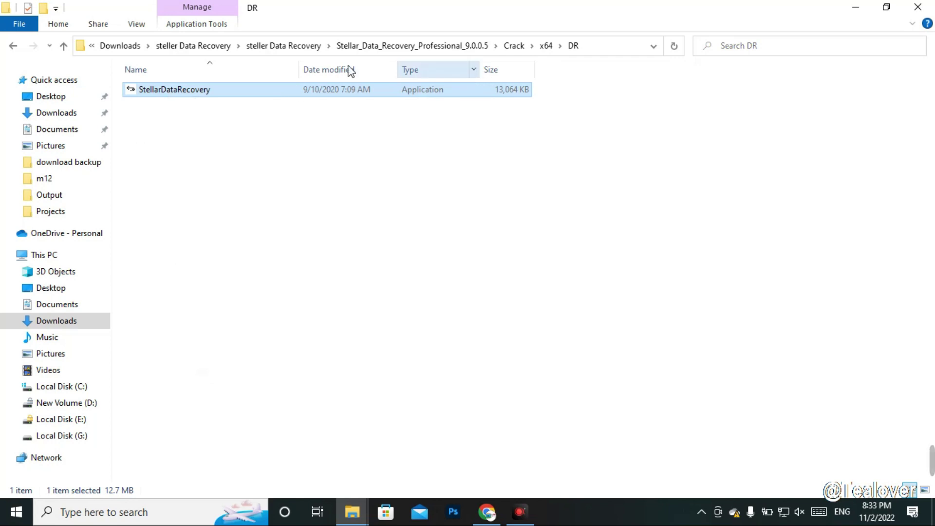
click(62, 48)
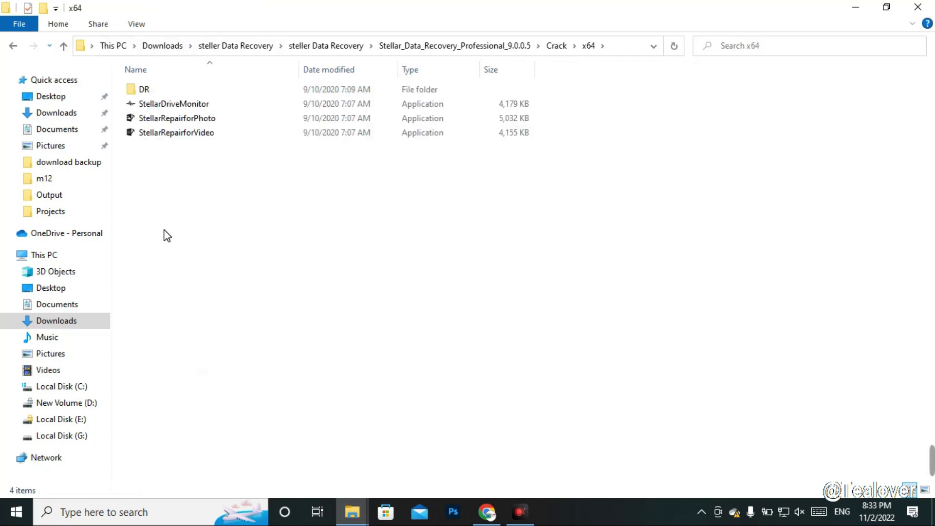
right_click(170, 164)
click(203, 257)
- Copy the four Stellar applications in the x64 folder and open the file location of the Stellar Data Recovery desktop shortcut
drag(200, 246, 186, 103)
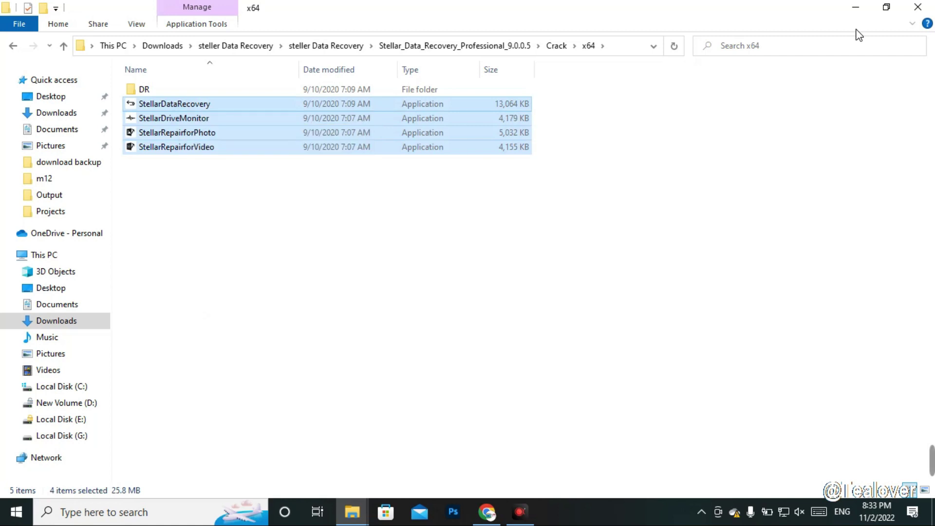
click(854, 8)
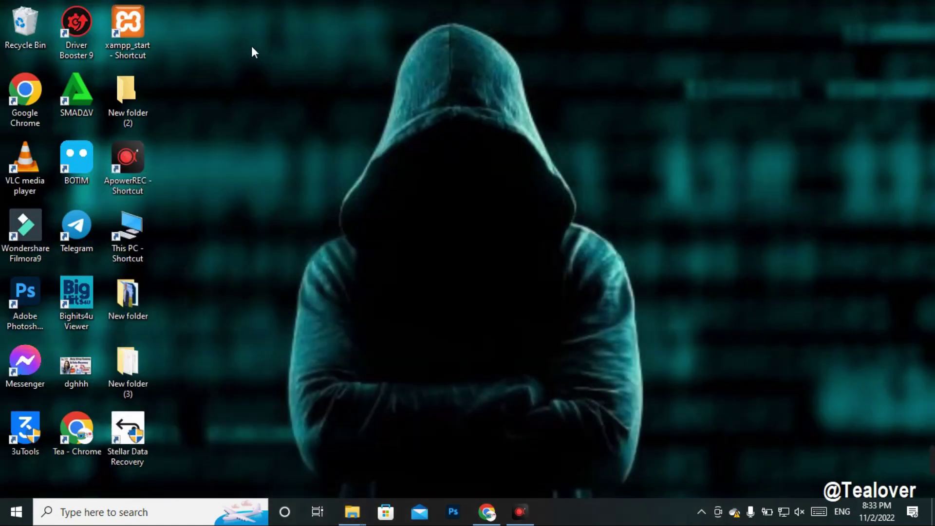
drag(140, 413, 242, 101)
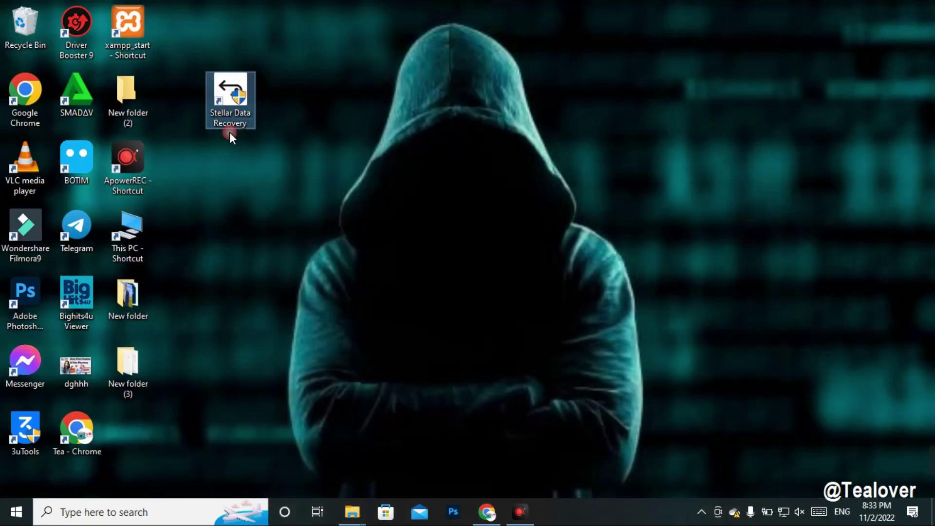
right_click(241, 95)
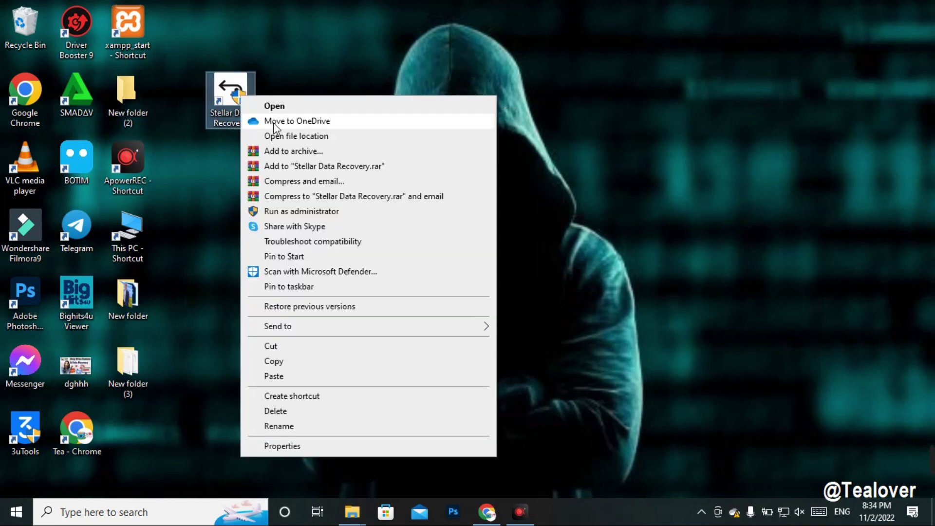
click(299, 137)
- Paste the four applications into the installed DR folder, replacing the existing StellarDataRecovery.exe and granting administrator permission for all items
right_click(648, 201)
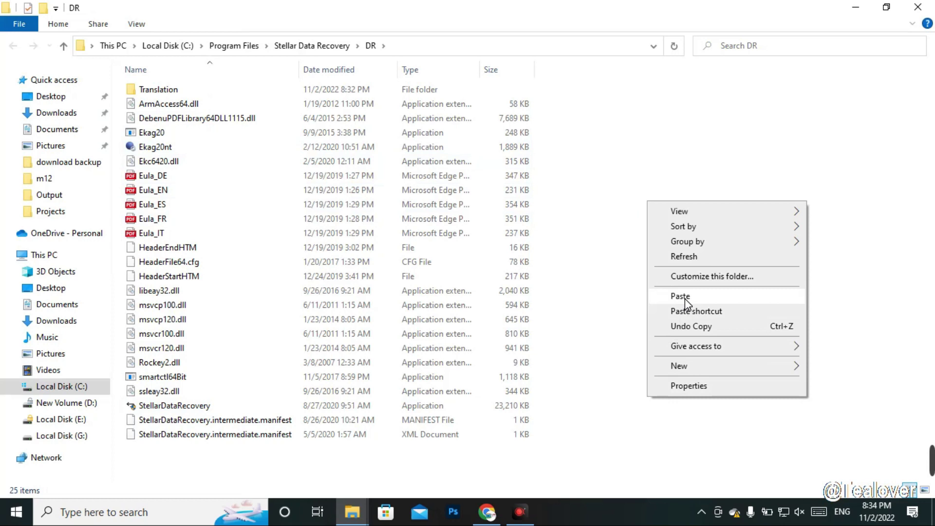
click(681, 297)
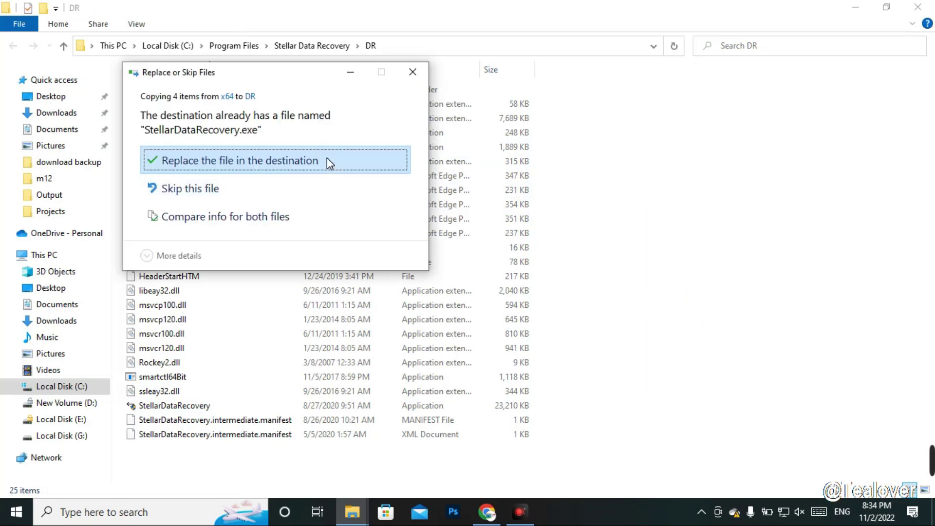
click(327, 161)
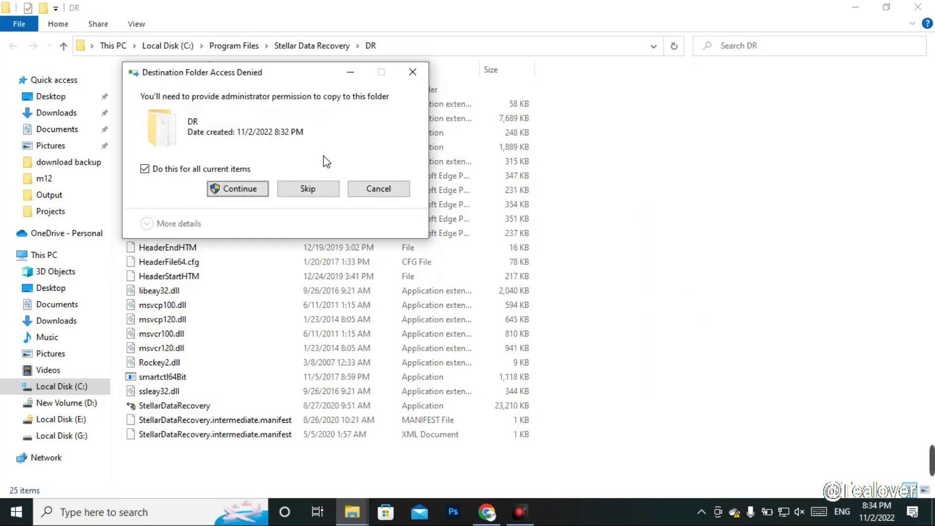
click(246, 188)
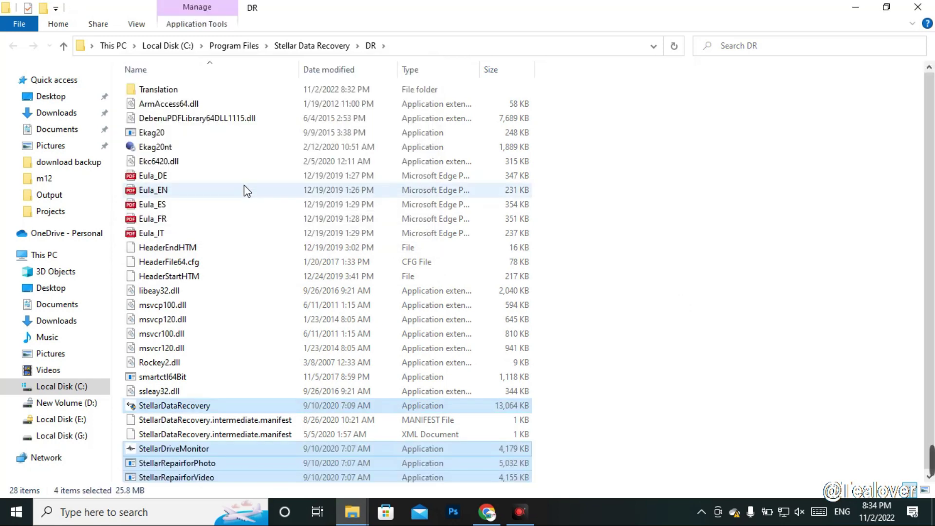
click(590, 216)
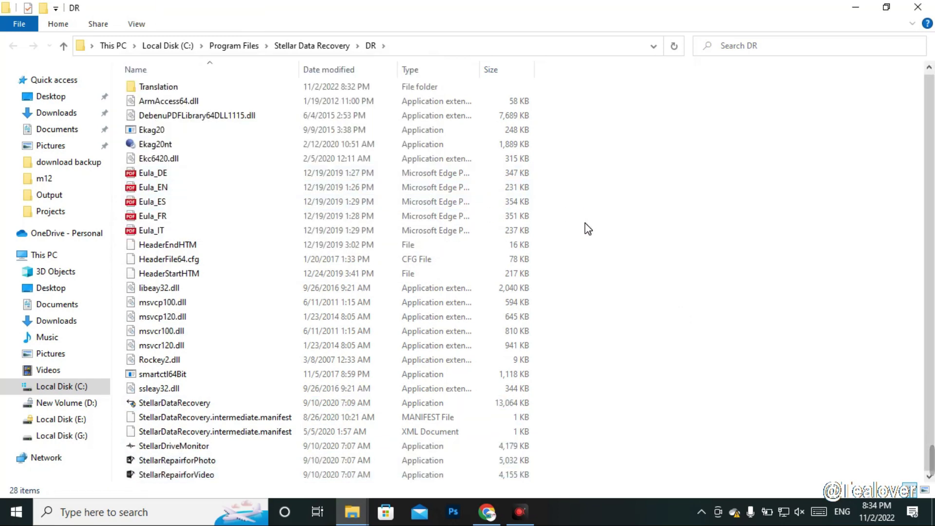
- Create a desktop shortcut for the StellarDataRecovery application in the DR folder and minimize the folder window
click(336, 402)
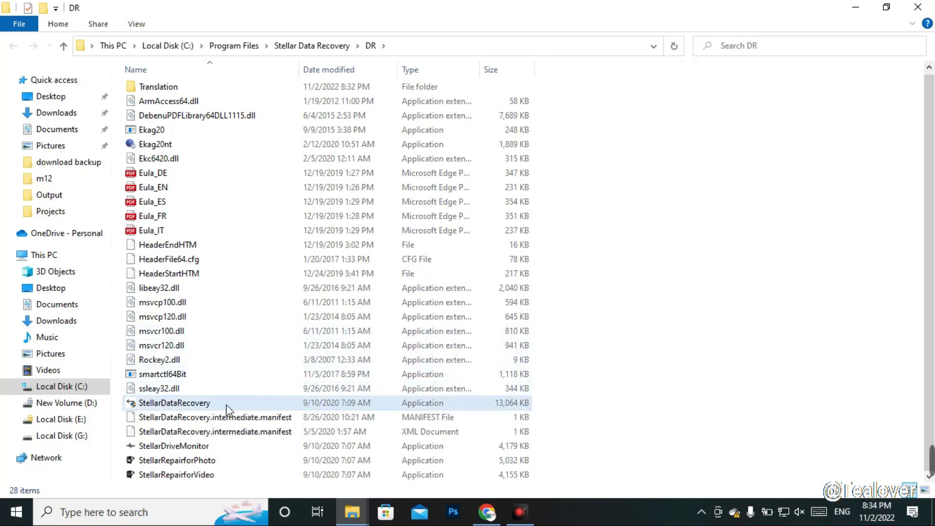
right_click(181, 404)
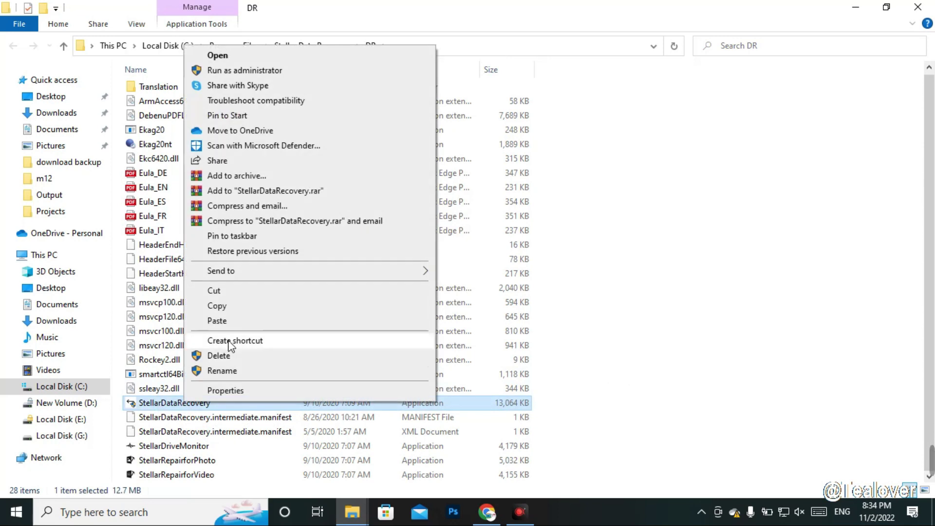
click(236, 343)
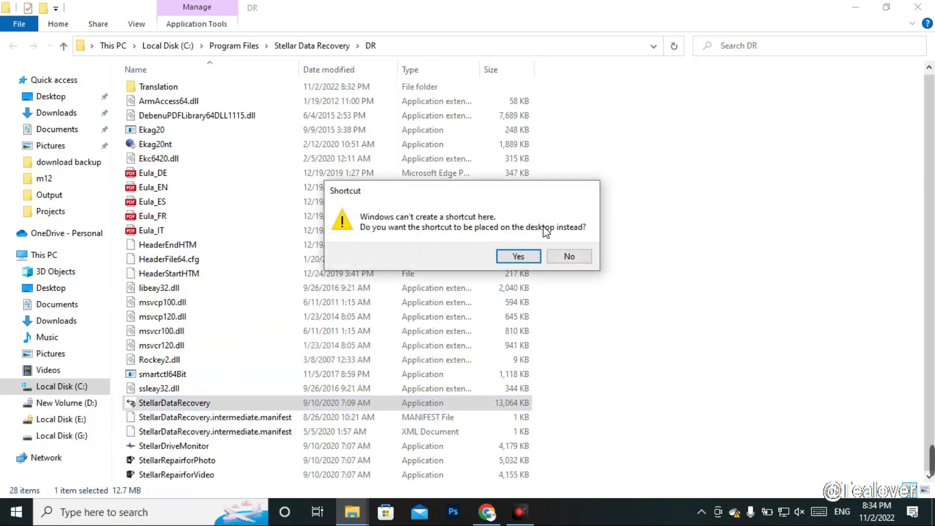
click(519, 257)
click(853, 7)
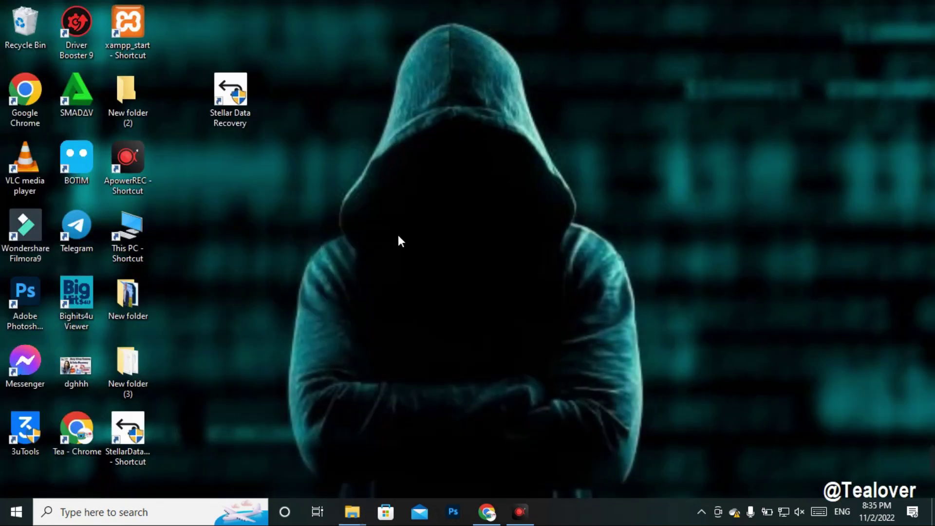
- Move the new StellarDataRecovery shortcut beneath the original Stellar Data Recovery shortcut on the desktop and delete the original one
drag(129, 429, 236, 242)
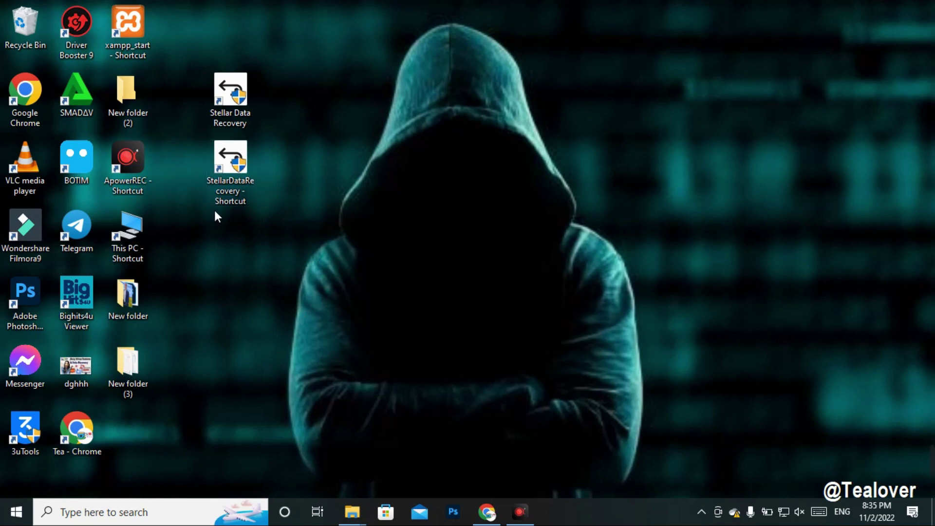
click(232, 111)
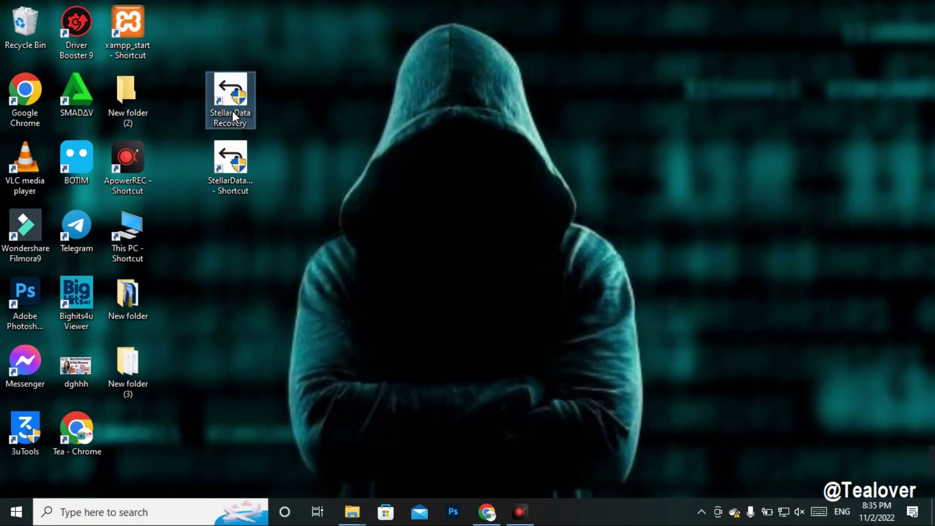
key(Delete)
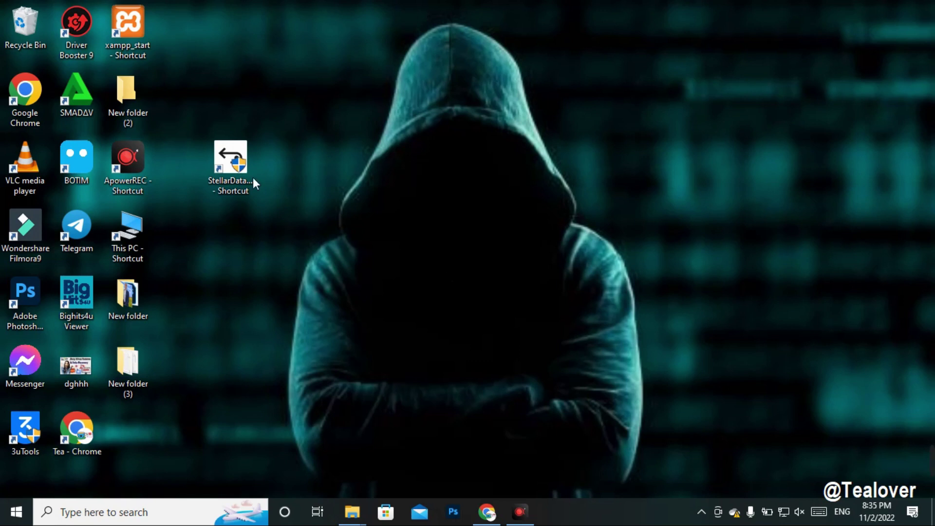
- Launch Stellar Data Recovery Professional from the new desktop shortcut and reposition its window on the desktop
click(235, 154)
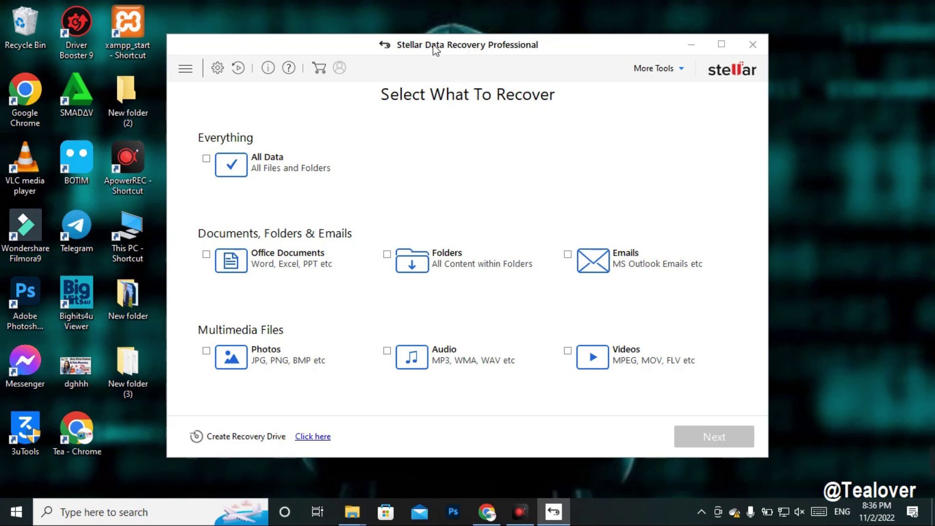
drag(393, 49, 437, 43)
drag(578, 40, 471, 50)
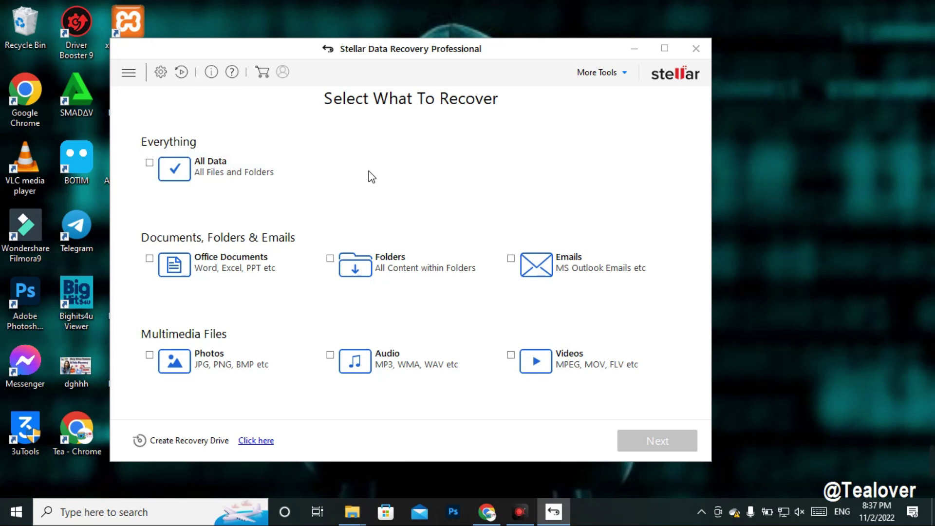
click(149, 260)
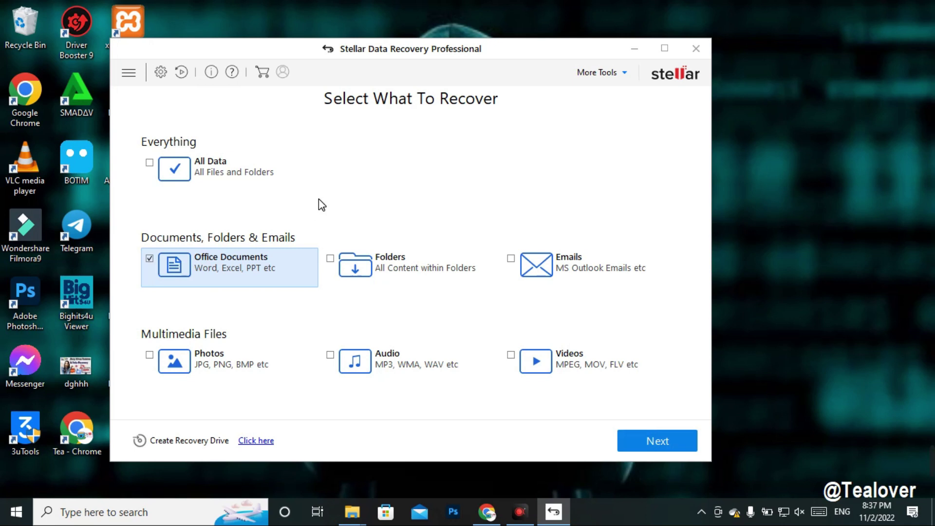
click(227, 173)
click(149, 162)
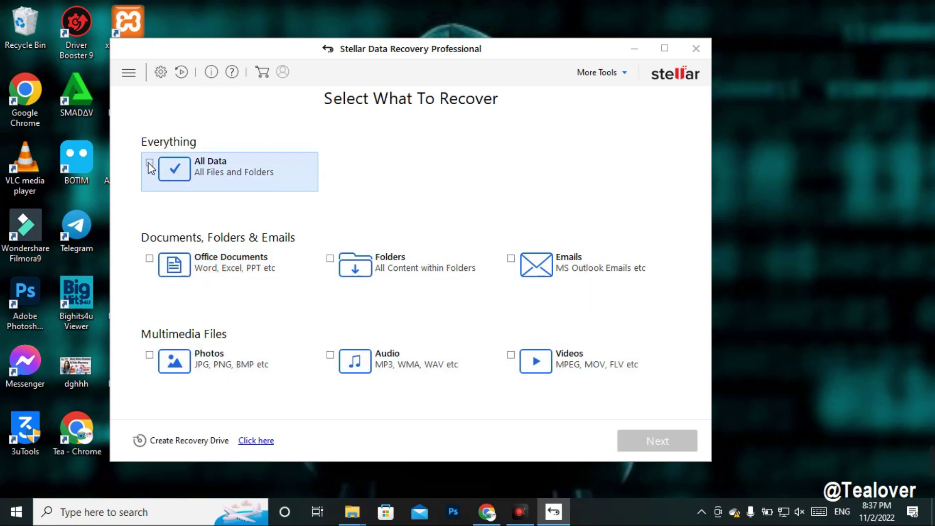
- Select Photos under Multimedia Files as the only data type to recover
click(149, 355)
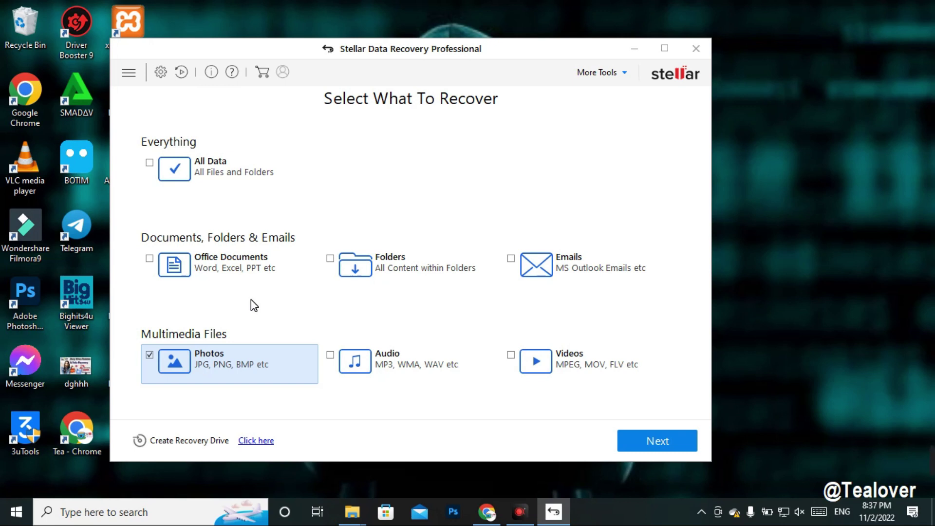
- Keep Photos as the only data type and continue to the choice of recovery location
click(154, 356)
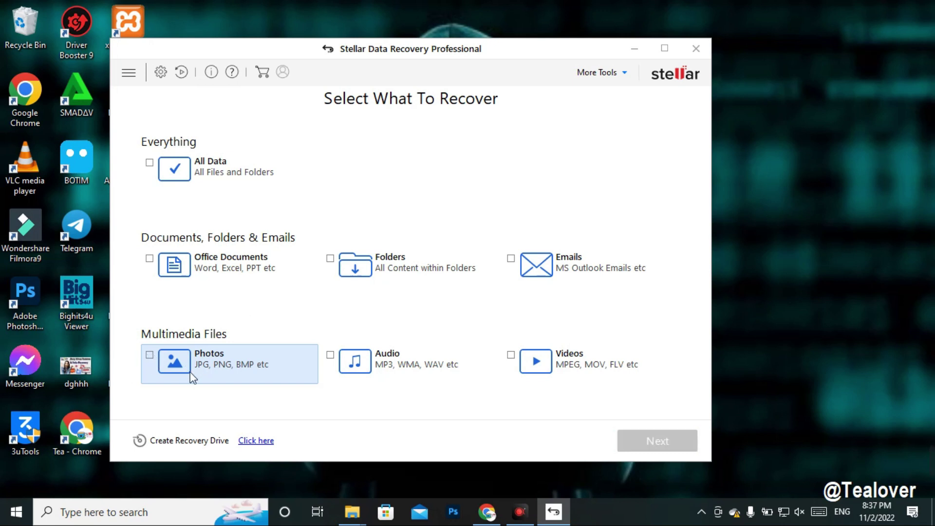
click(154, 356)
click(659, 444)
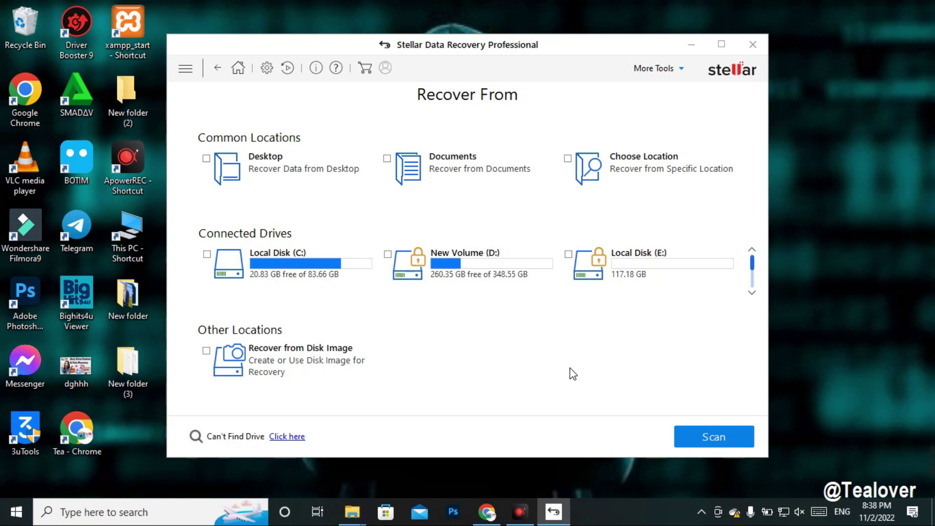
- Run a Deep Scan of the pendrive (F:) drive and dismiss the scan completion message
click(752, 294)
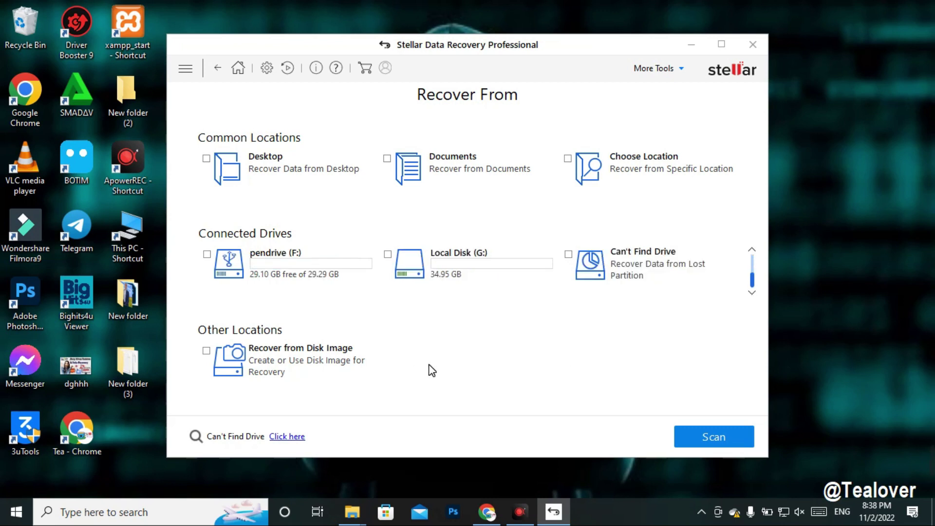
click(206, 254)
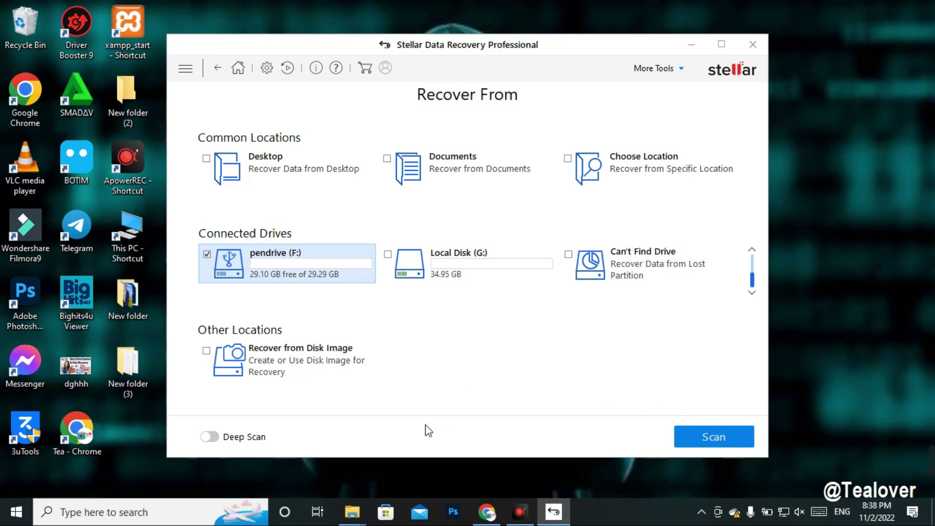
click(220, 441)
click(700, 440)
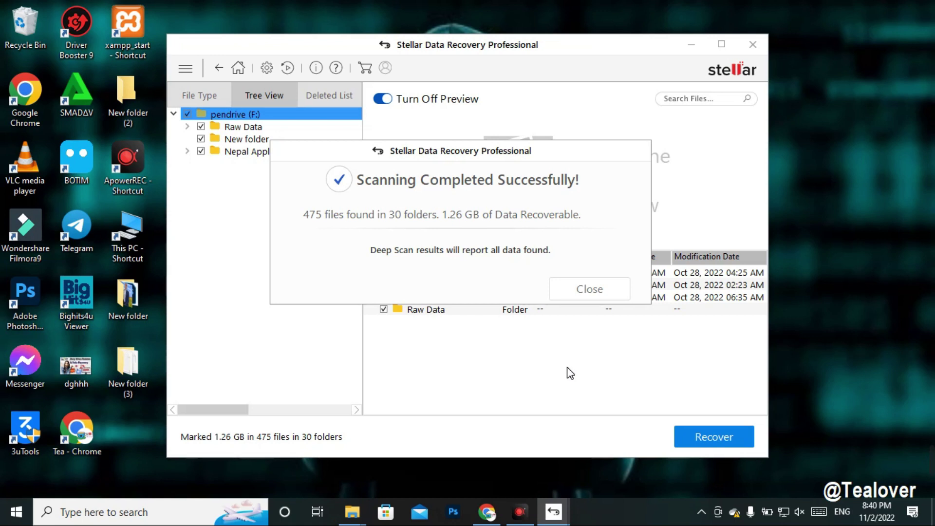
click(589, 292)
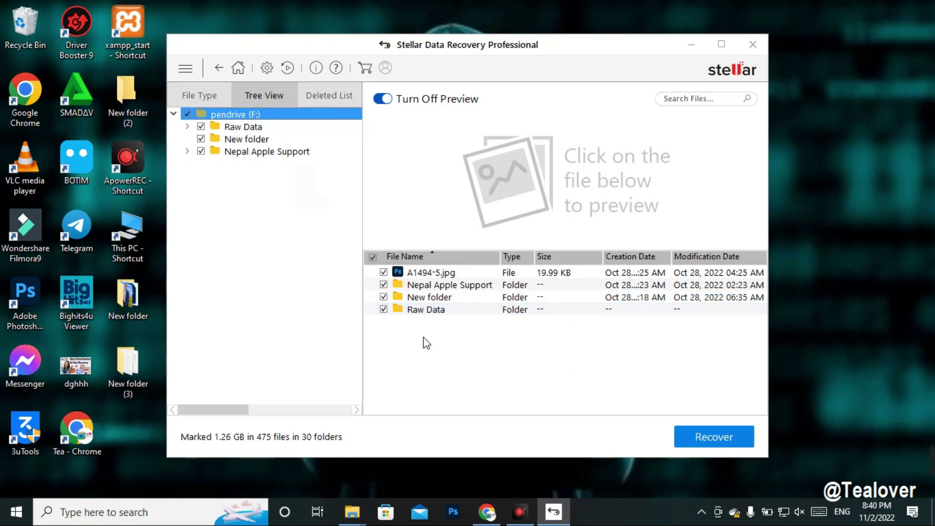
- Unmark all scan results, expand the Raw Data folder and mark only its JPEG and PNG folders for recovery
click(375, 261)
click(375, 261)
click(188, 115)
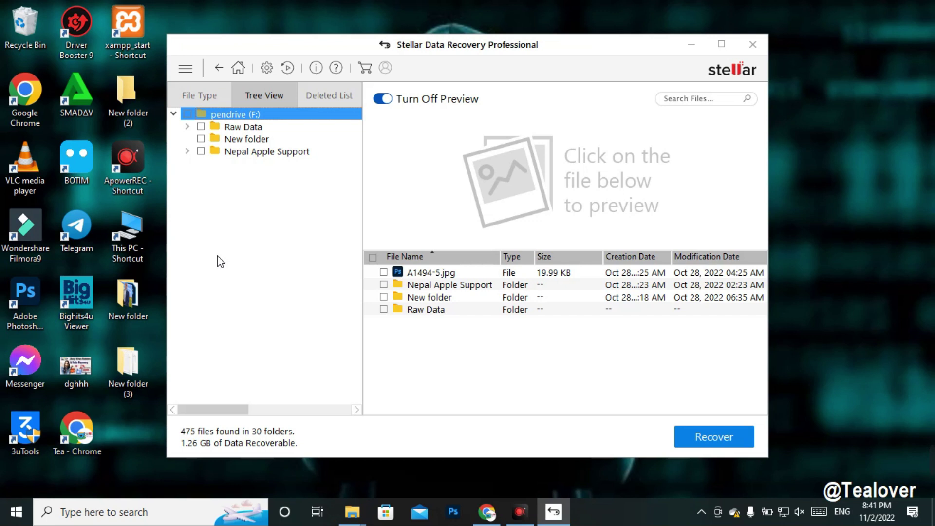
click(239, 128)
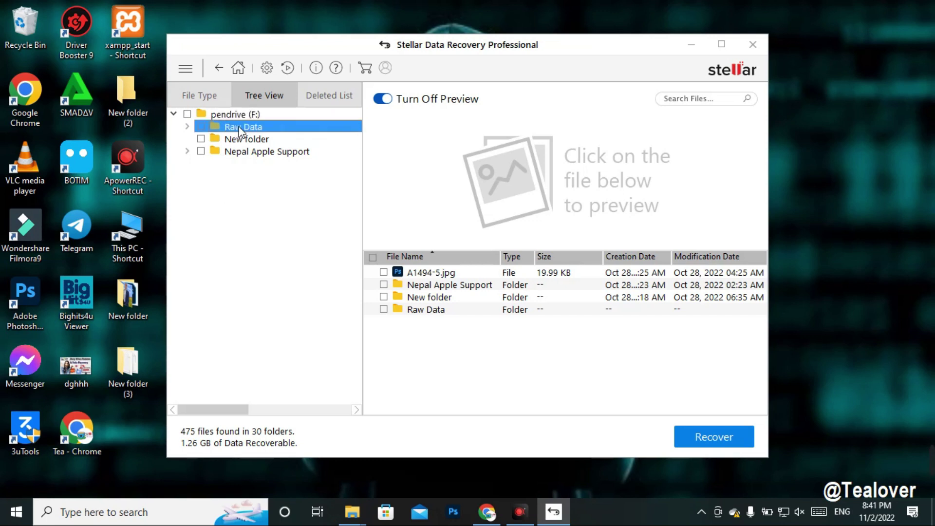
double_click(239, 128)
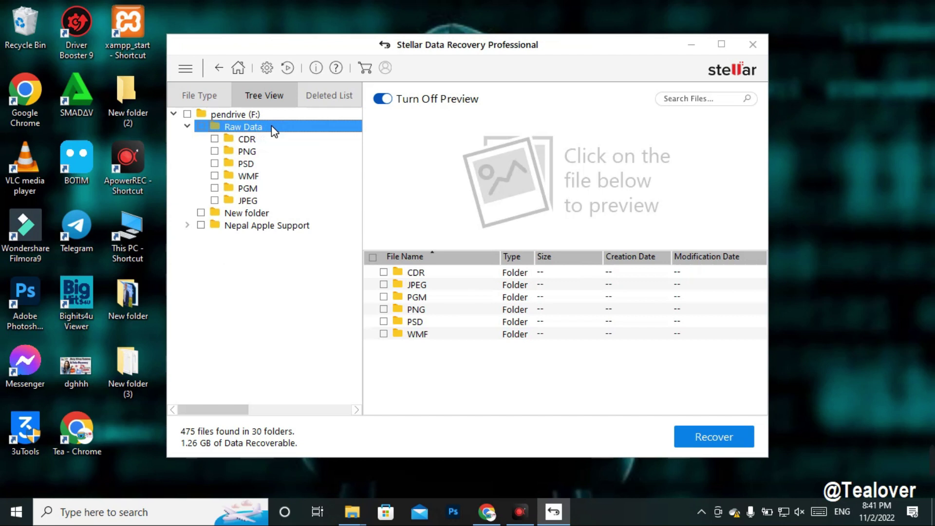
click(214, 200)
click(214, 152)
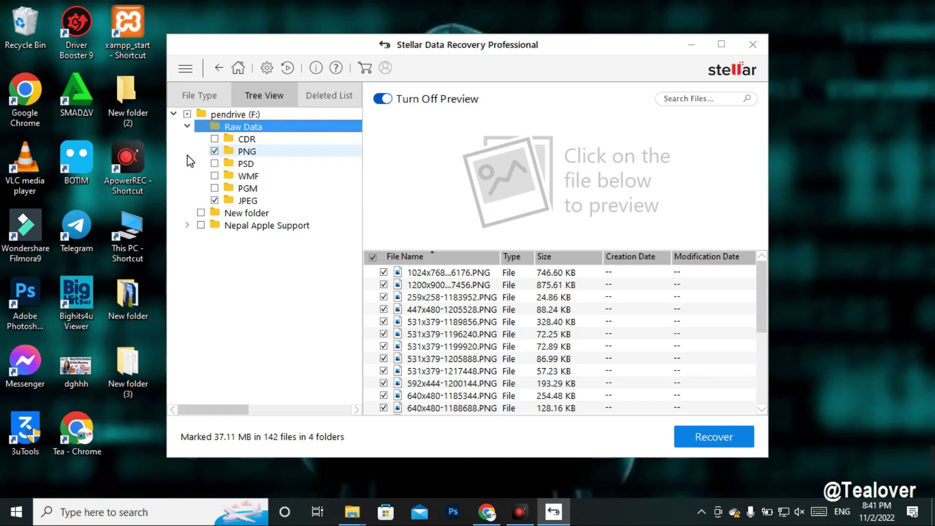
- Look through the lists of recoverable files in the PNG and JPEG folders under Raw Data
scroll(512, 330, down, 5)
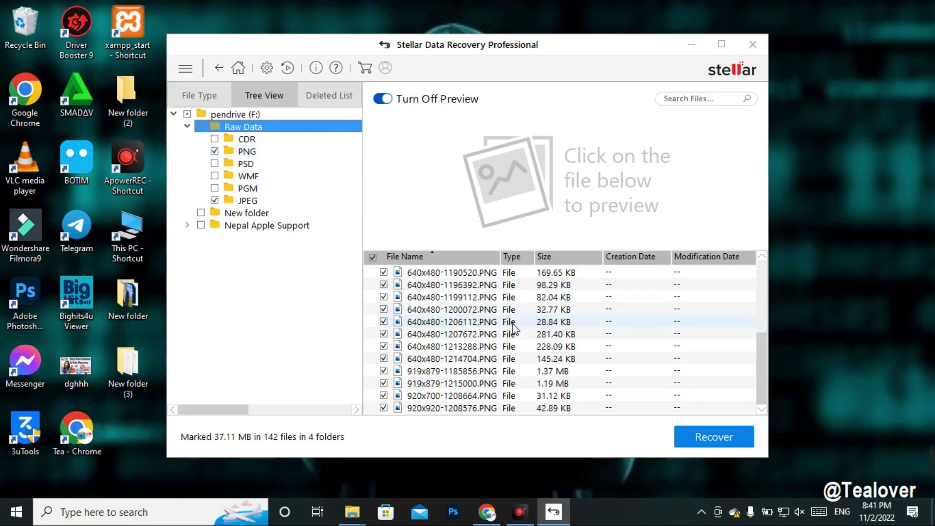
scroll(510, 336, up, 5)
scroll(510, 336, down, 5)
scroll(510, 339, up, 5)
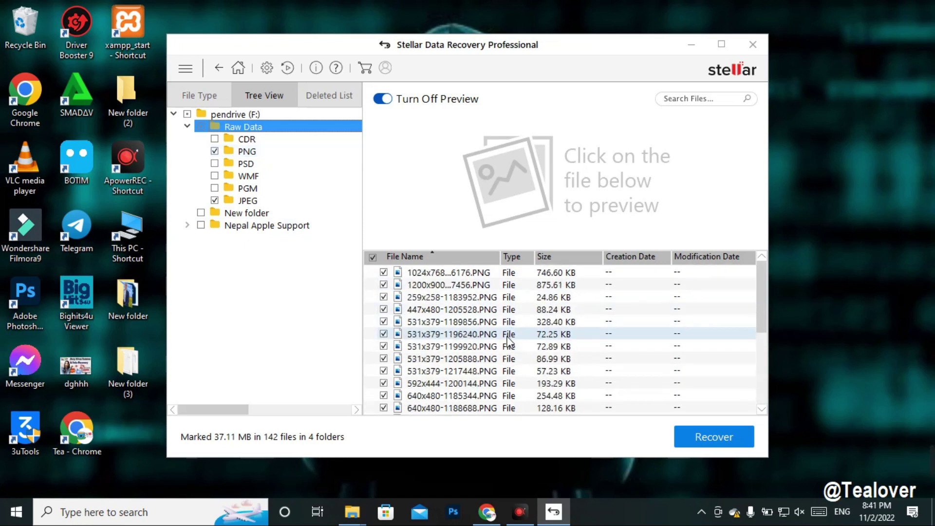
click(248, 201)
scroll(429, 316, down, 3)
scroll(429, 314, down, 5)
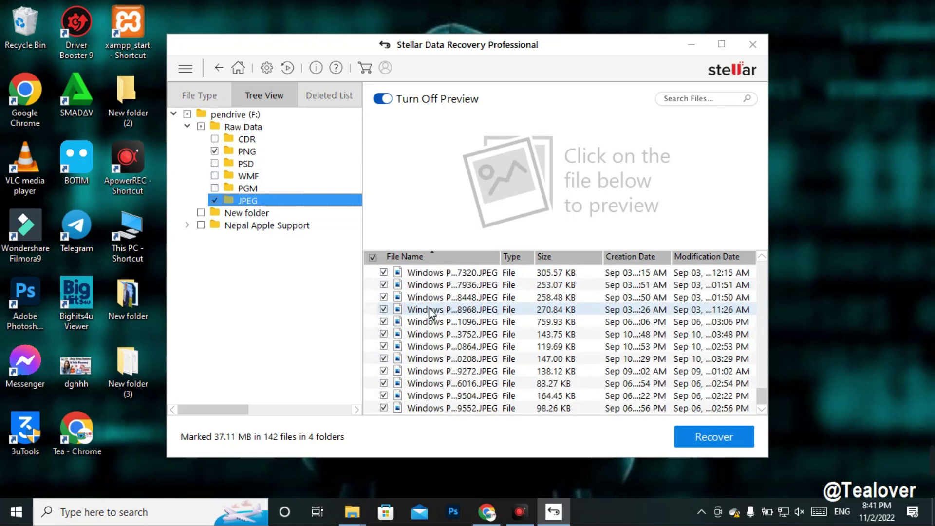
scroll(429, 304, up, 2)
scroll(429, 302, up, 5)
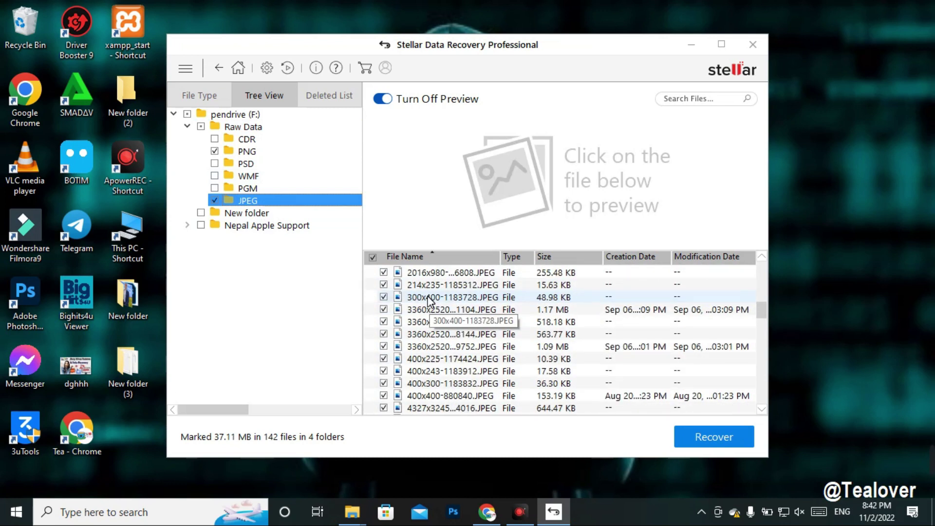
- Start recovering the marked files and create a folder named rrecover on the Desktop while browsing for a destination
click(692, 436)
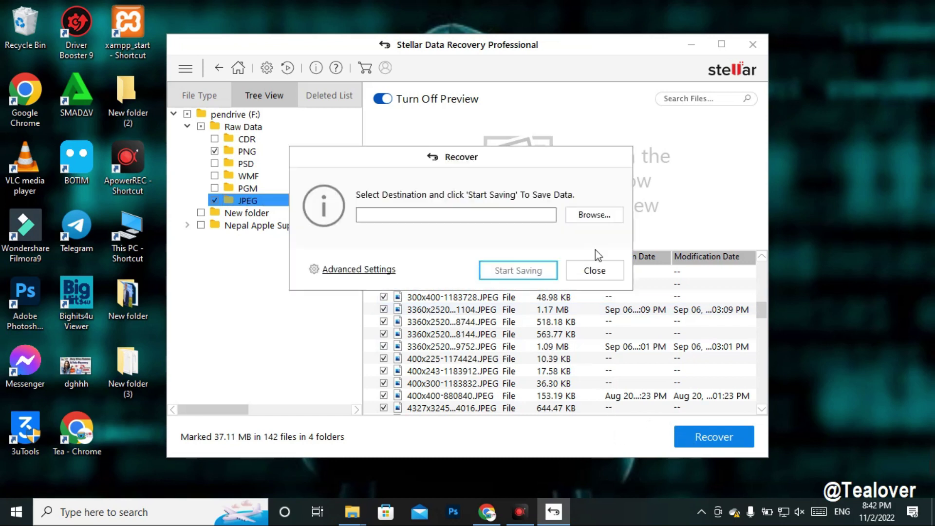
click(594, 215)
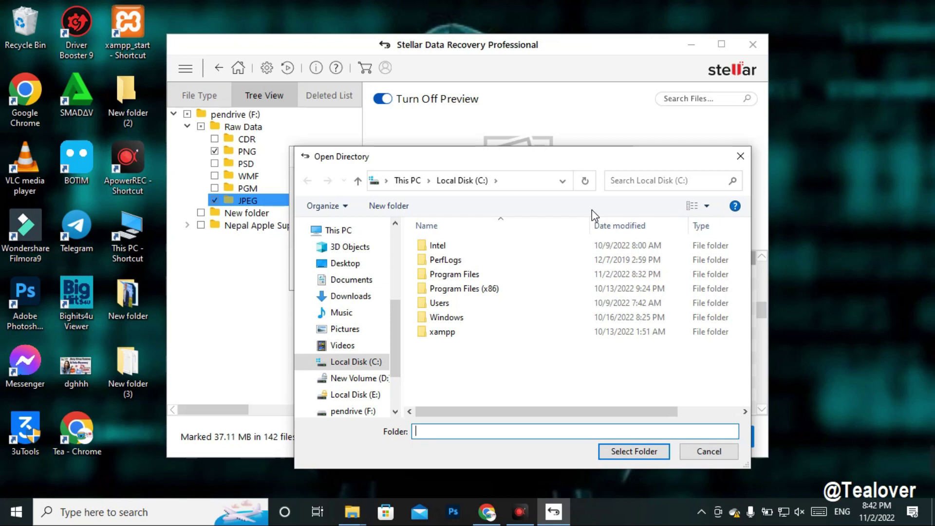
click(356, 231)
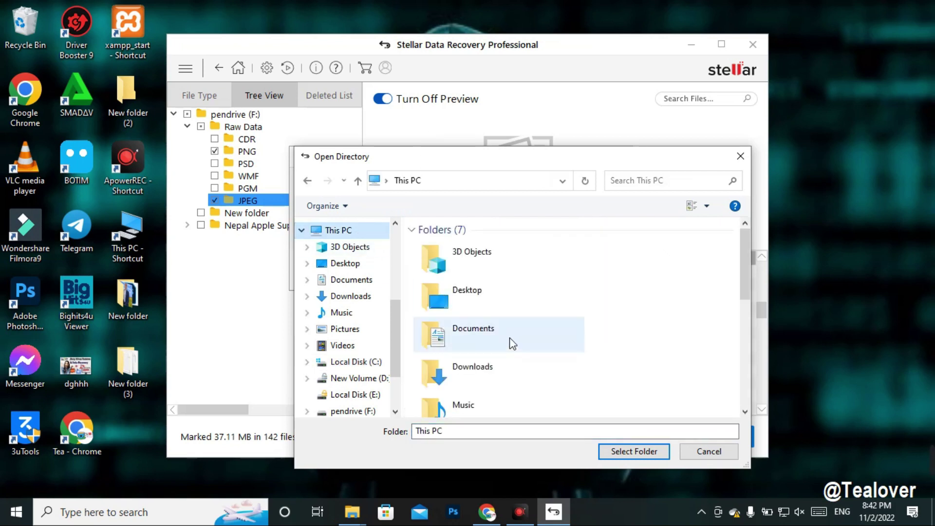
double_click(507, 305)
right_click(522, 361)
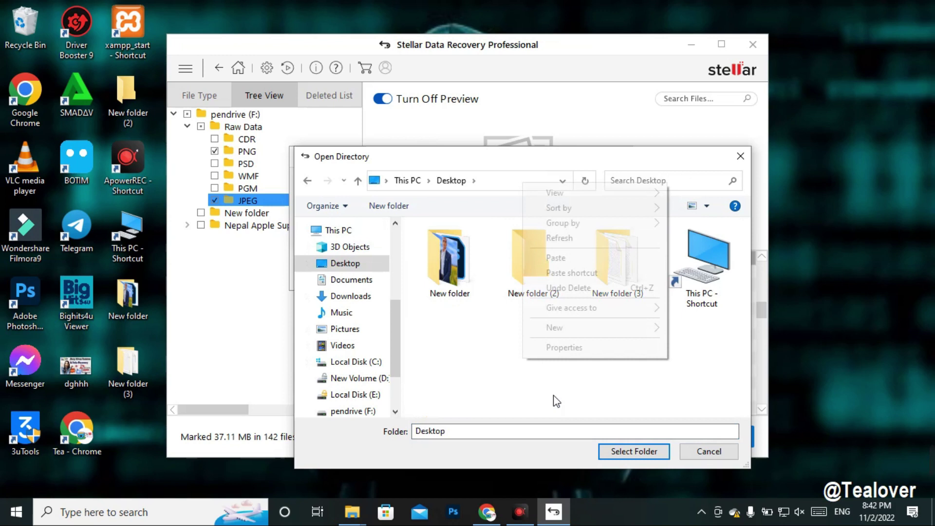
mouse_move(580, 331)
click(691, 328)
text(rrecover)
key(Return)
- Set the rrecover folder as the recovery destination and start saving the files
click(470, 365)
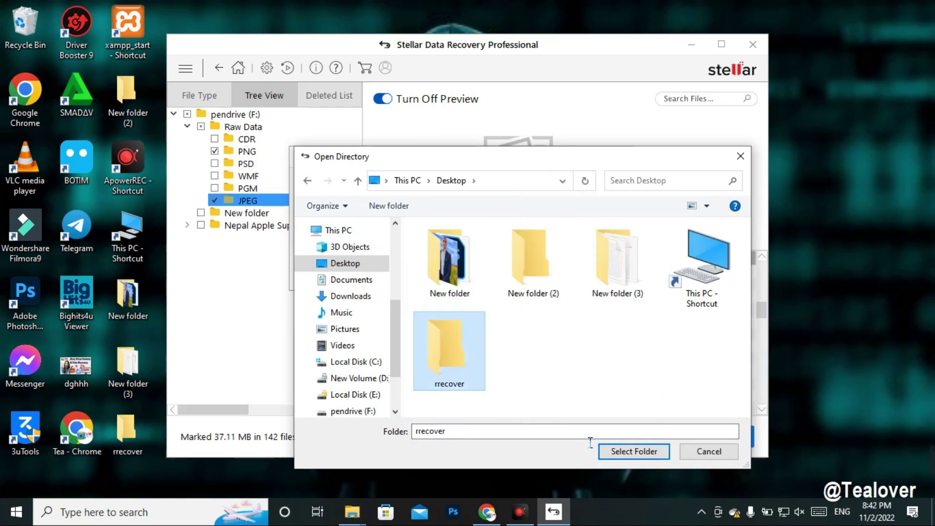
click(614, 451)
click(524, 272)
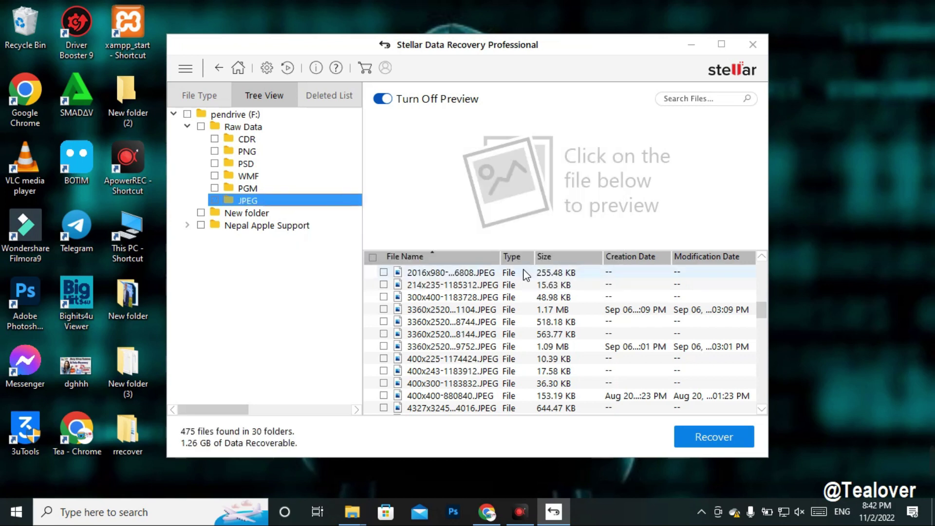
- Move the rrecover folder to an open area of the desktop and open its #Root > Raw Data > JPEG subfolder
click(692, 44)
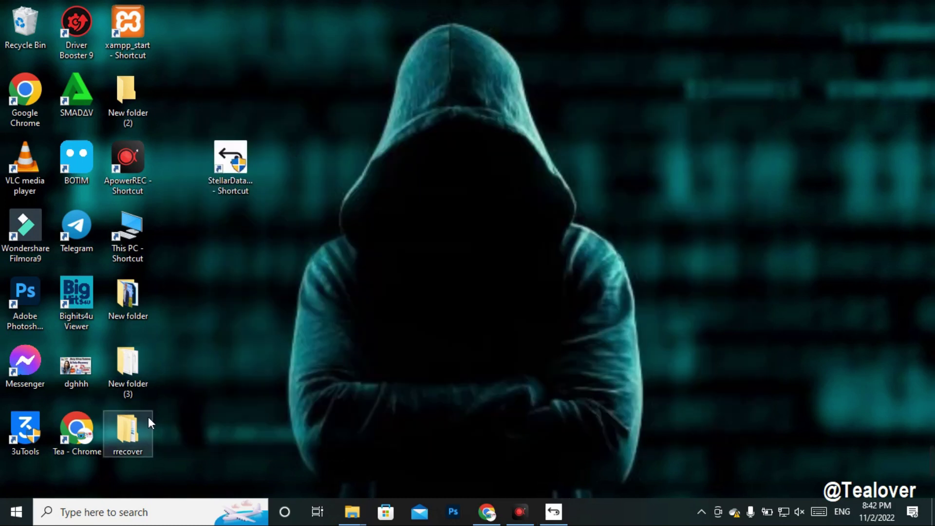
drag(133, 450, 375, 122)
double_click(375, 120)
click(304, 93)
double_click(305, 94)
double_click(205, 88)
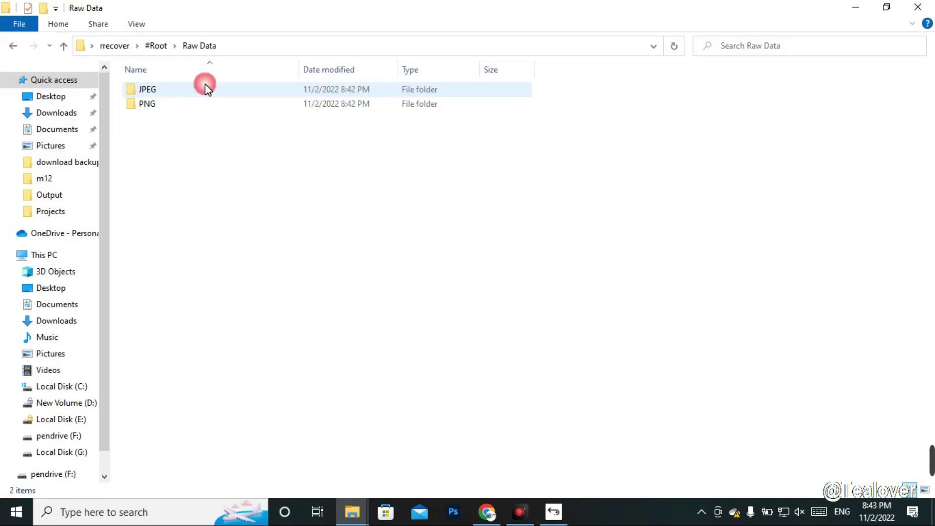
double_click(166, 95)
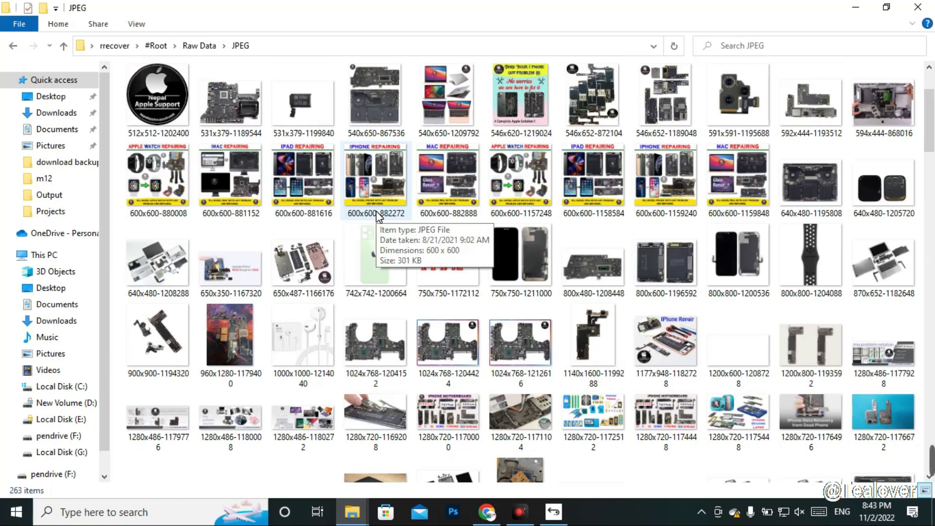
- View the recovered image 1024x768-1204424.JPEG enlarged and close the viewer
double_click(442, 335)
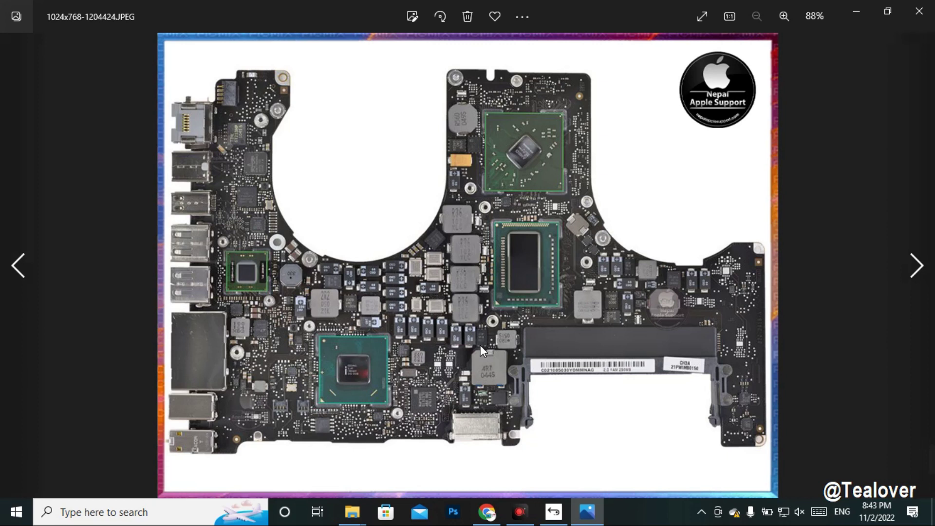
scroll(474, 341, up, 2)
scroll(467, 317, down, 1)
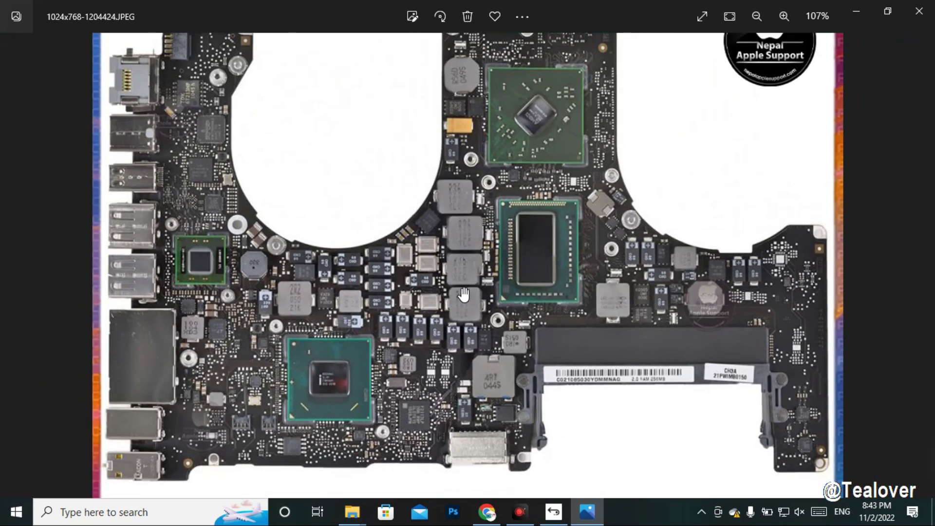
key(alt+F4)
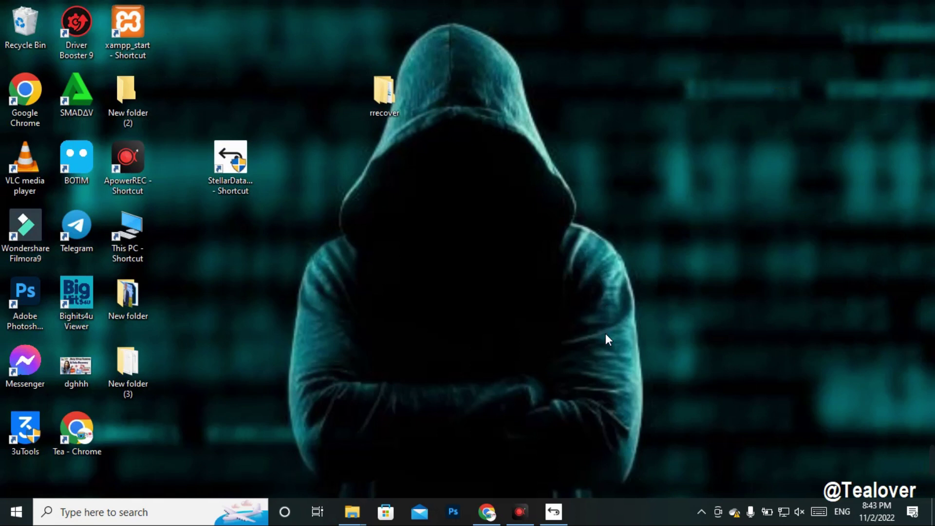
- Switch back to Stellar Data Recovery Professional and return from the scan results to the data type selection
click(554, 512)
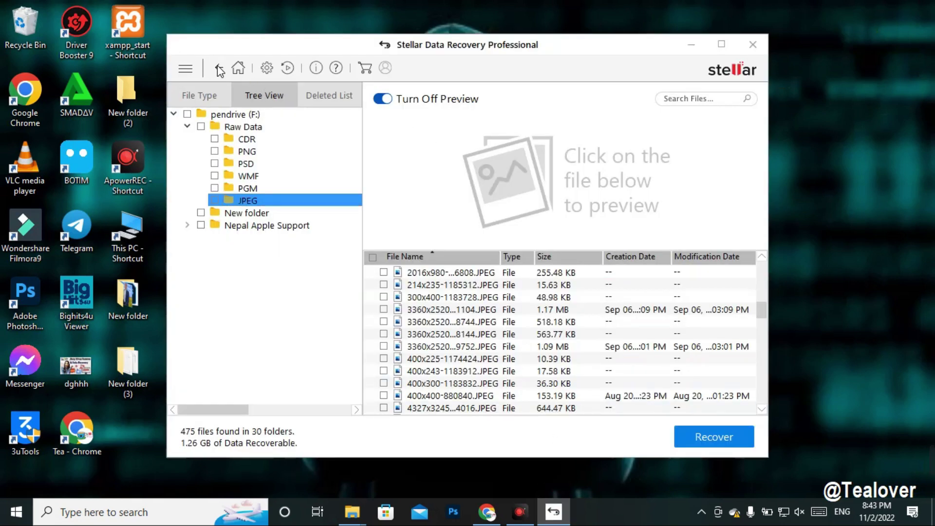
click(238, 69)
click(441, 278)
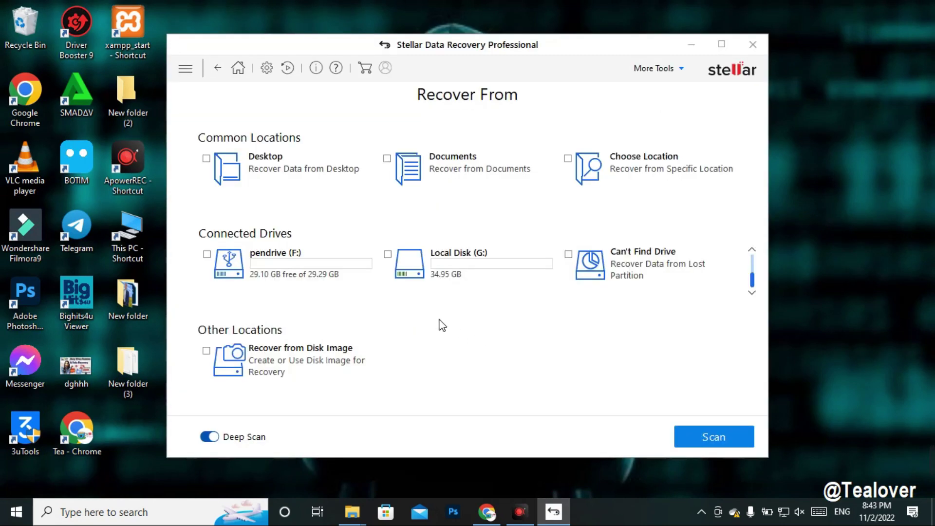
click(752, 293)
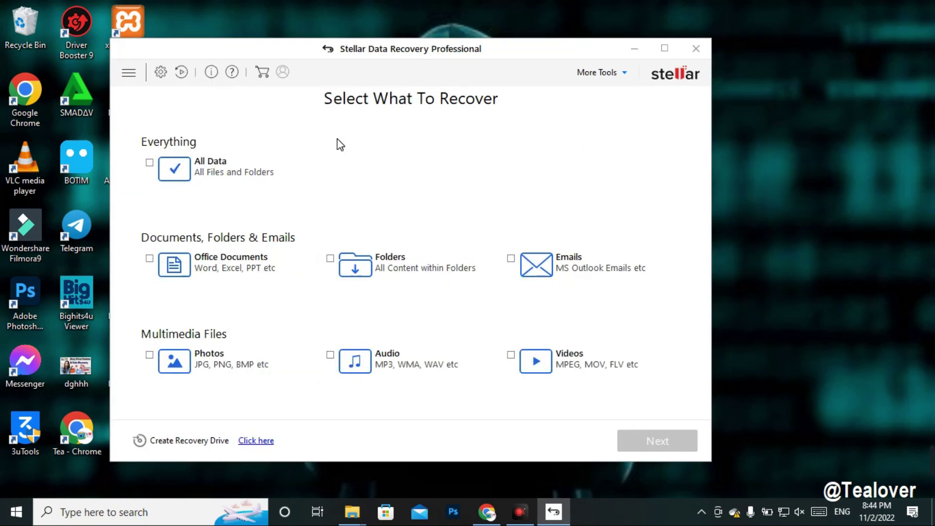
- Select Office Documents as the only data type to recover and continue to the recovery location
click(330, 354)
click(331, 354)
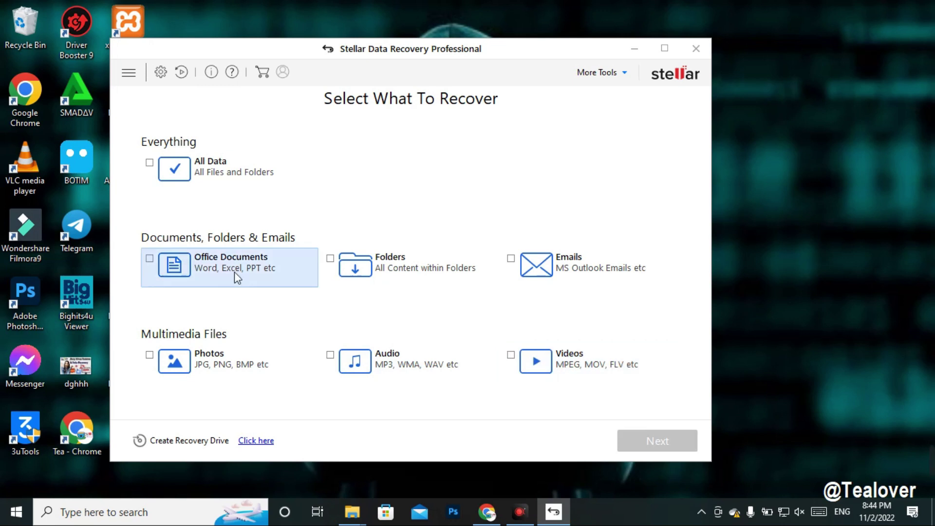
click(149, 258)
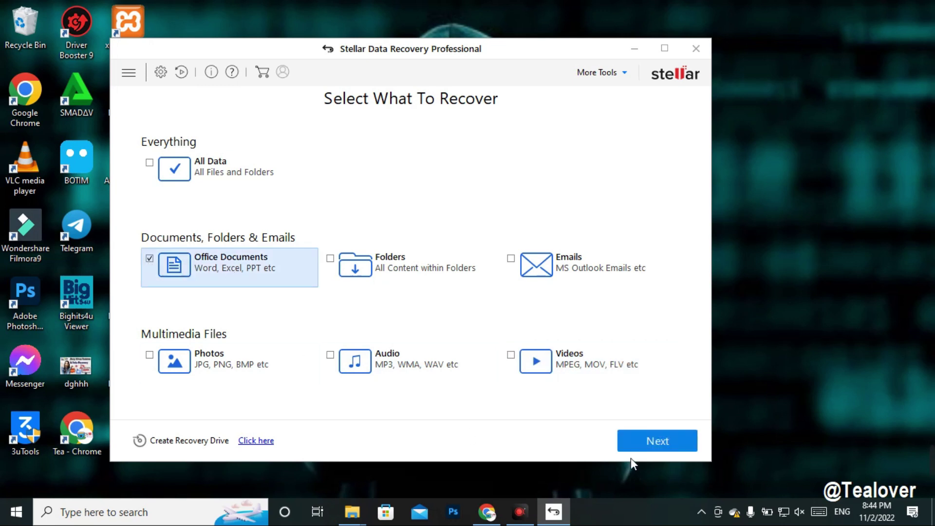
click(636, 445)
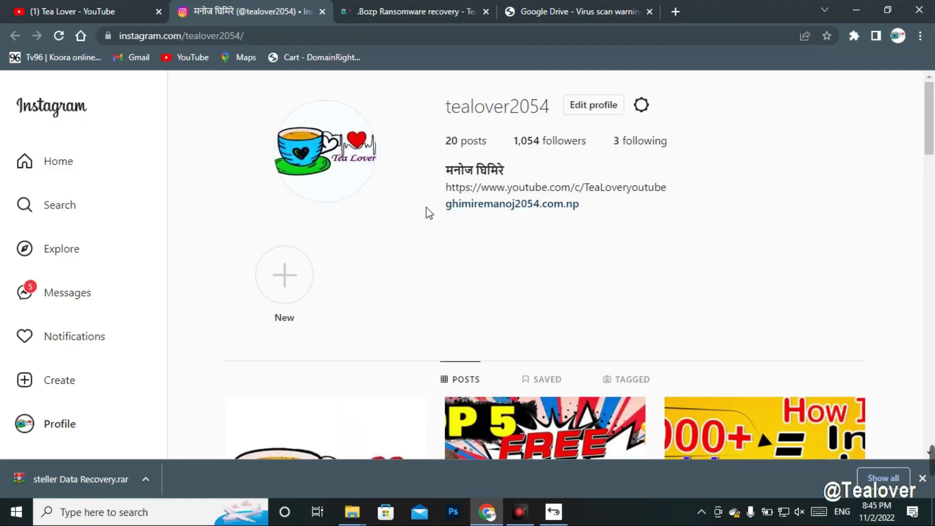
- Review the Tea Lover Instagram profile, the .Bozp Ransomware recovery page and the YouTube channel's videos in Chrome
drag(519, 111, 553, 110)
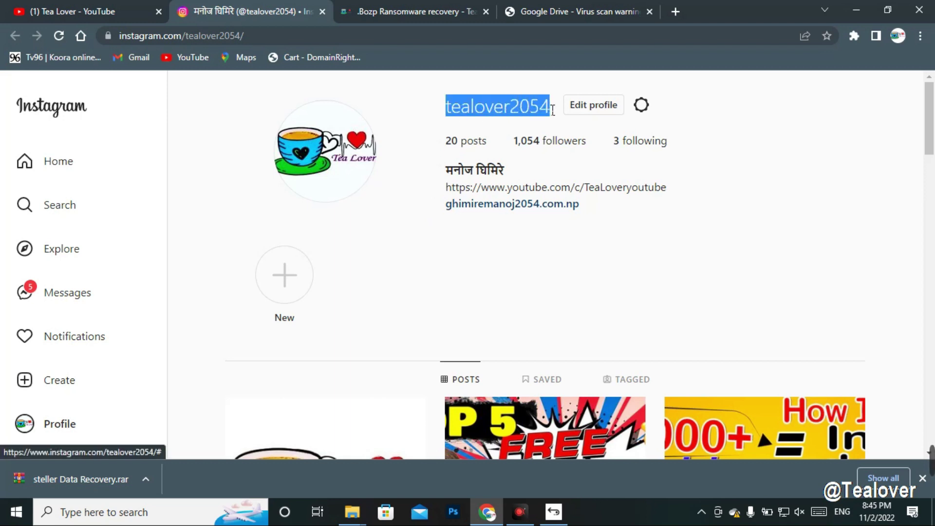
click(425, 98)
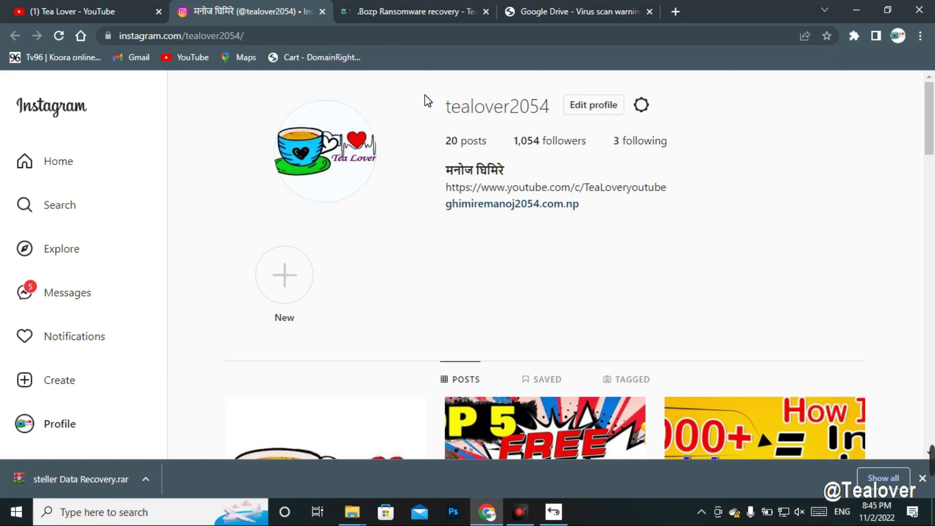
key(ctrl+Tab)
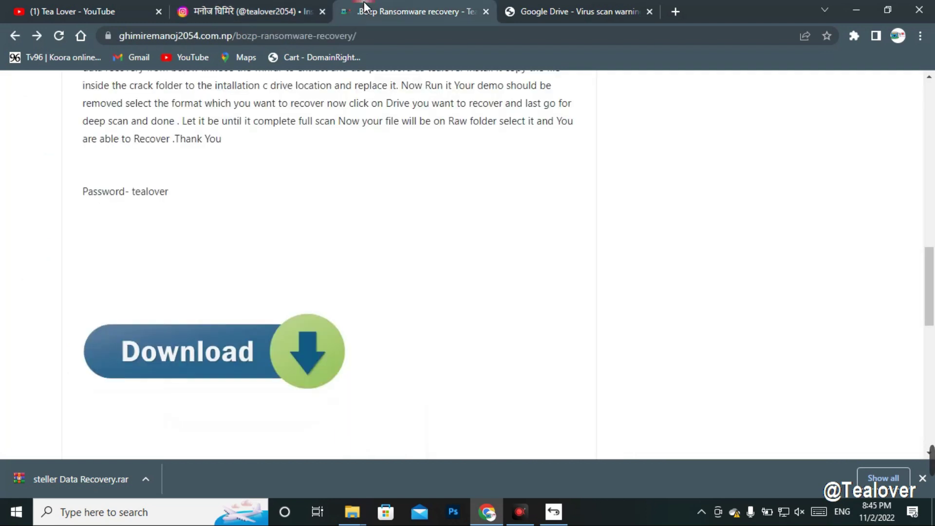
scroll(600, 386, up, 5)
scroll(600, 386, up, 4)
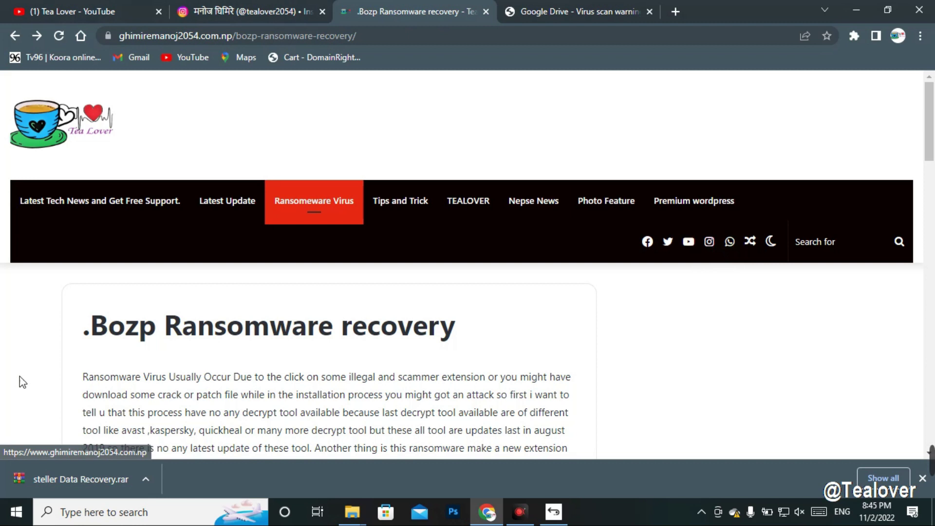
scroll(32, 372, down, 4)
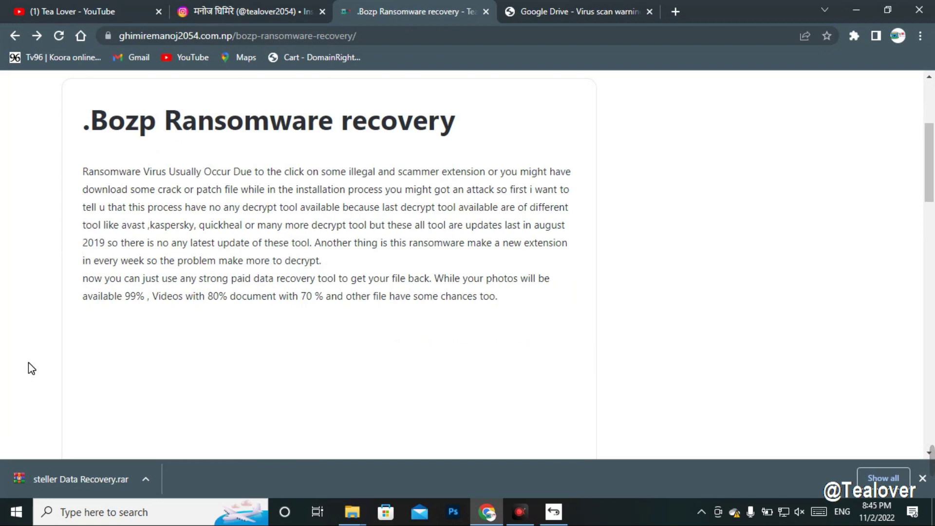
key(ctrl+1)
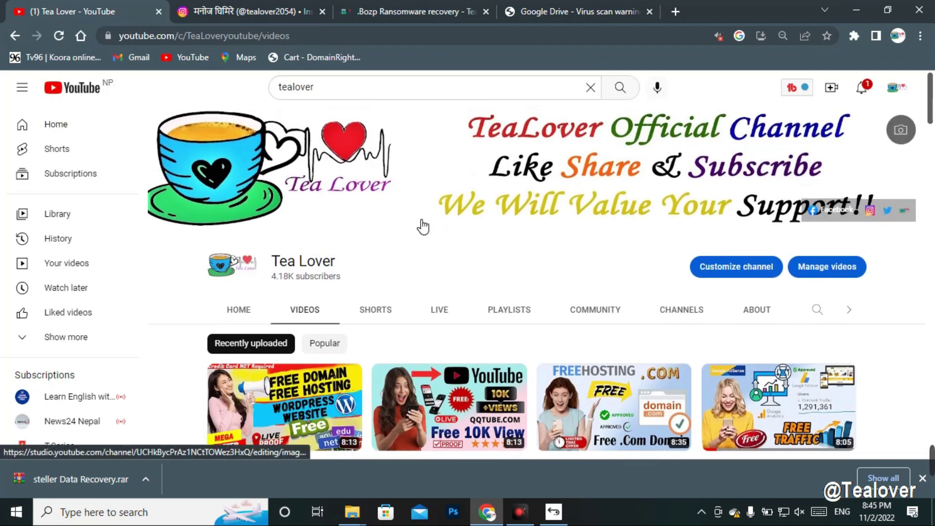